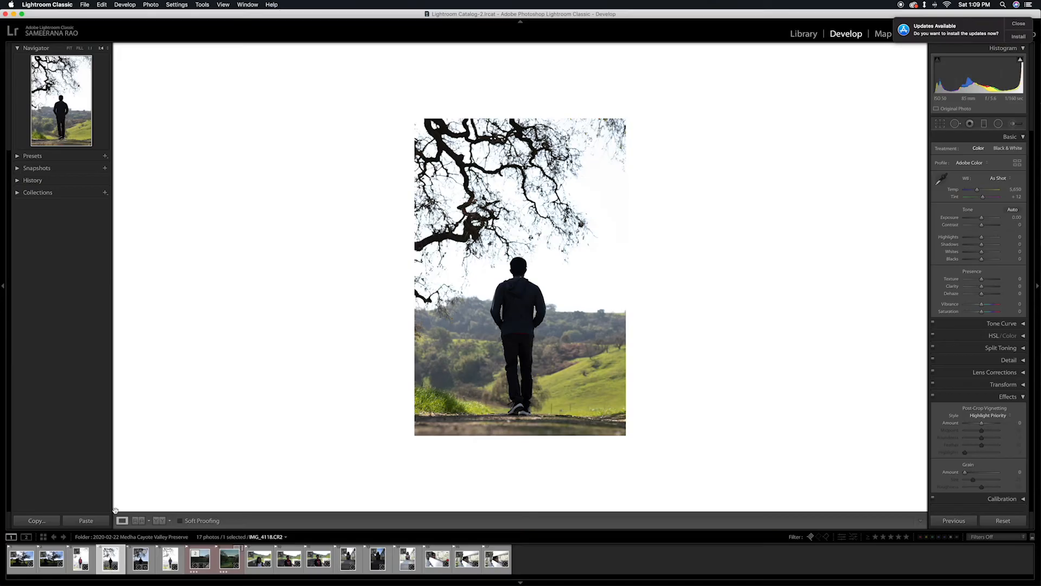
Merge IMG_4118, IMG_4119 and IMG_4120 into an HDR photo with Auto Align, Auto Settings and no deghosting.
key(Right)
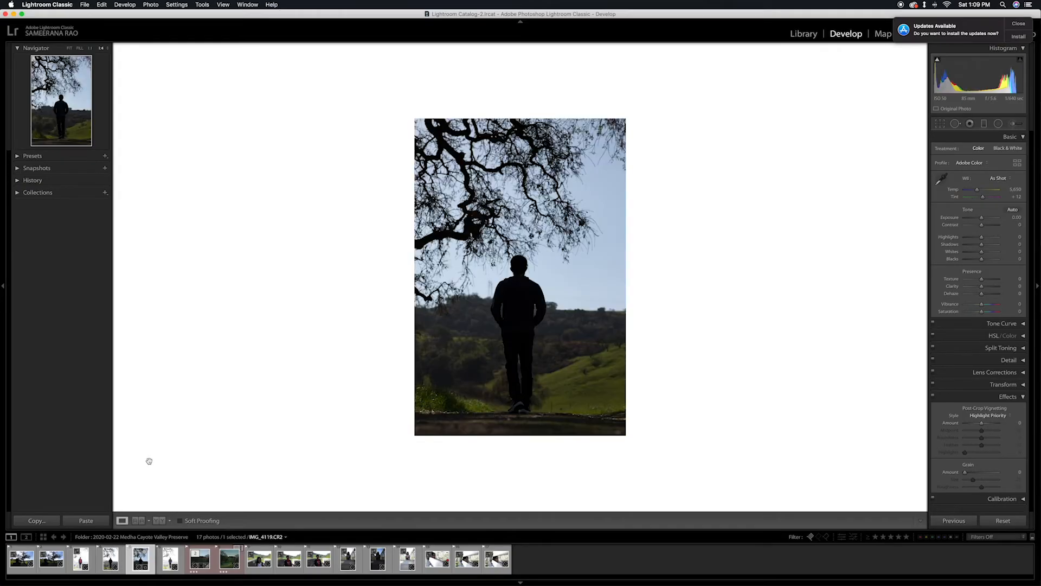
key(Right)
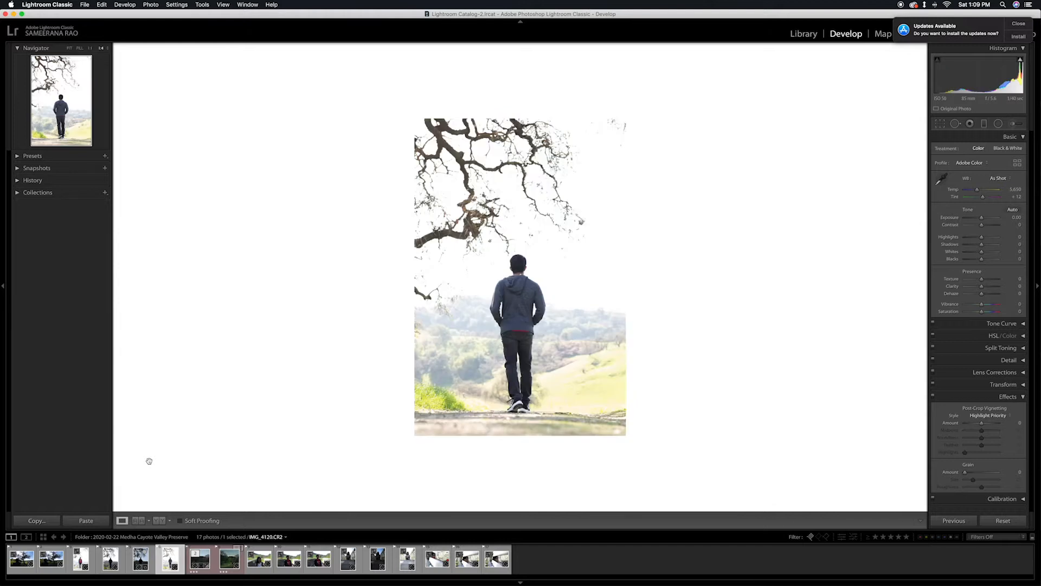
right_click(137, 558)
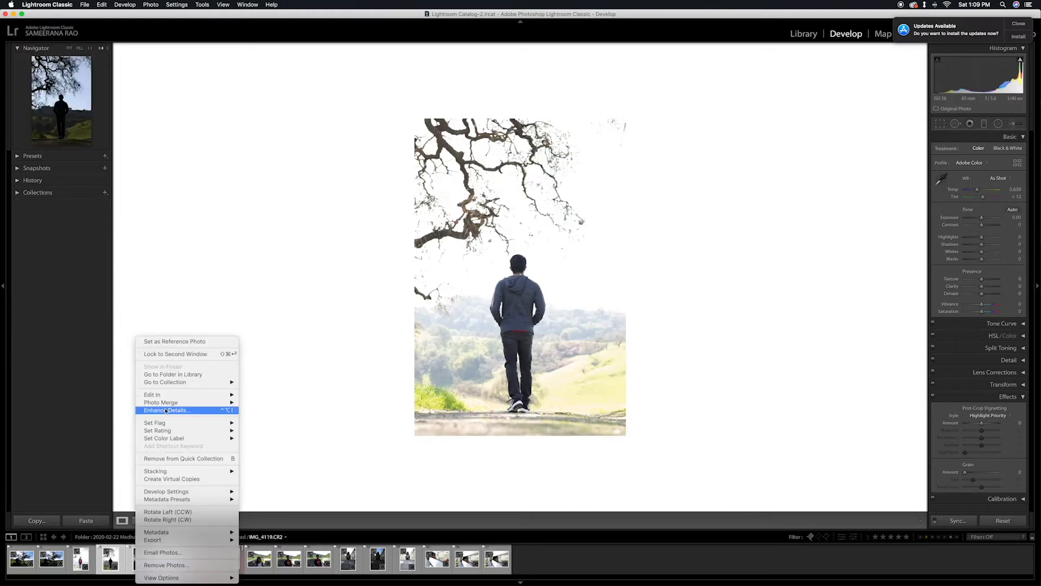
mouse_move(160, 404)
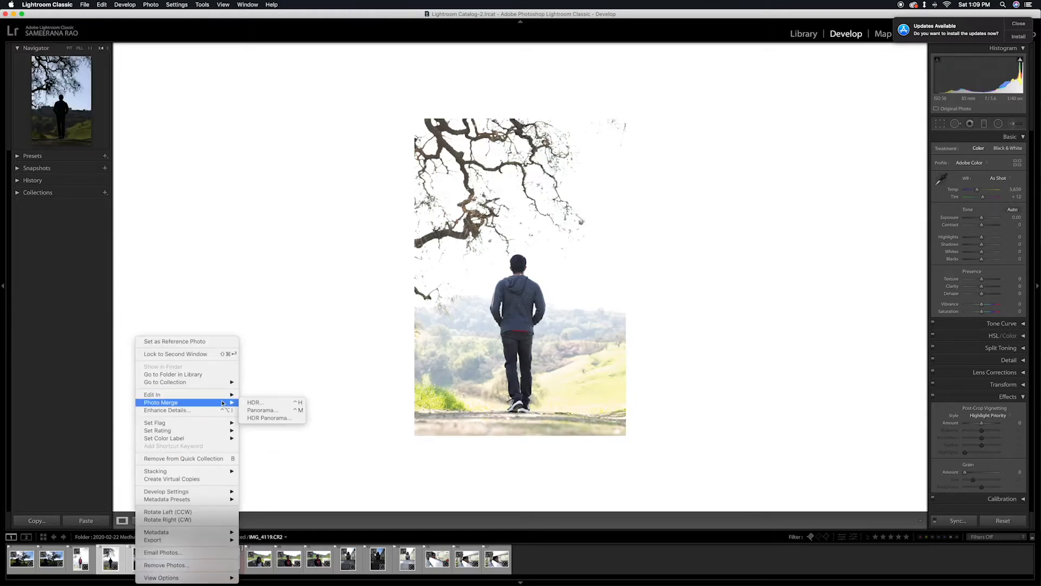
click(253, 402)
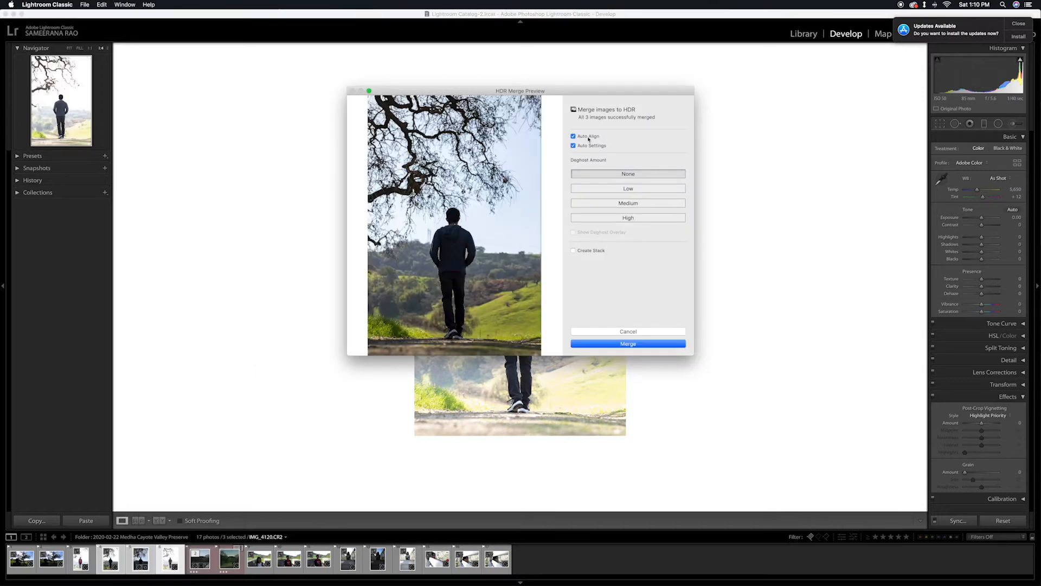
key(Return)
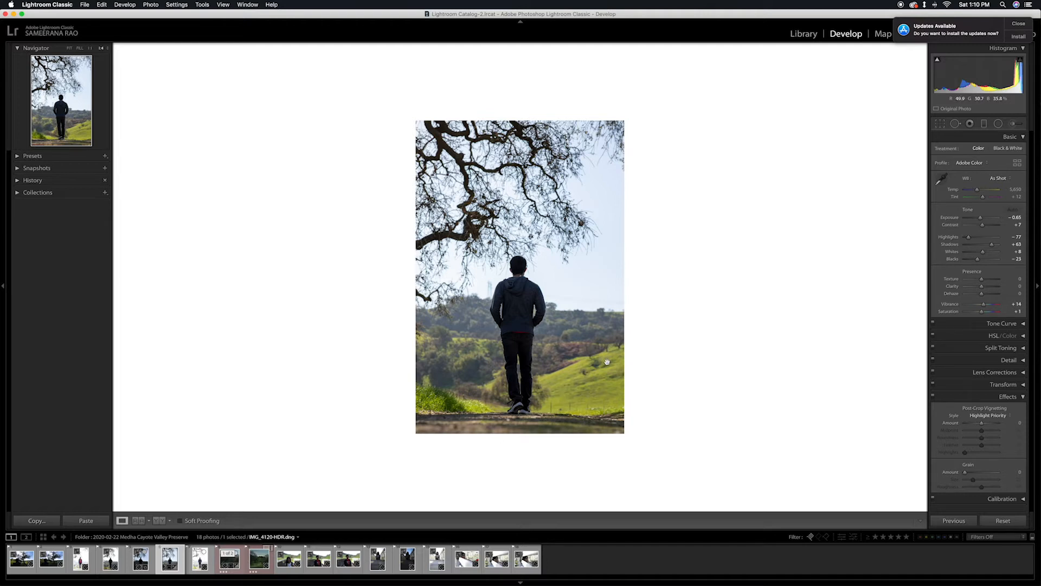
Set the HDR photo's Temp to 6,520 and Tint to +7, with Highlights −100, Shadows +85 and Whites +15.
drag(979, 193, 980, 191)
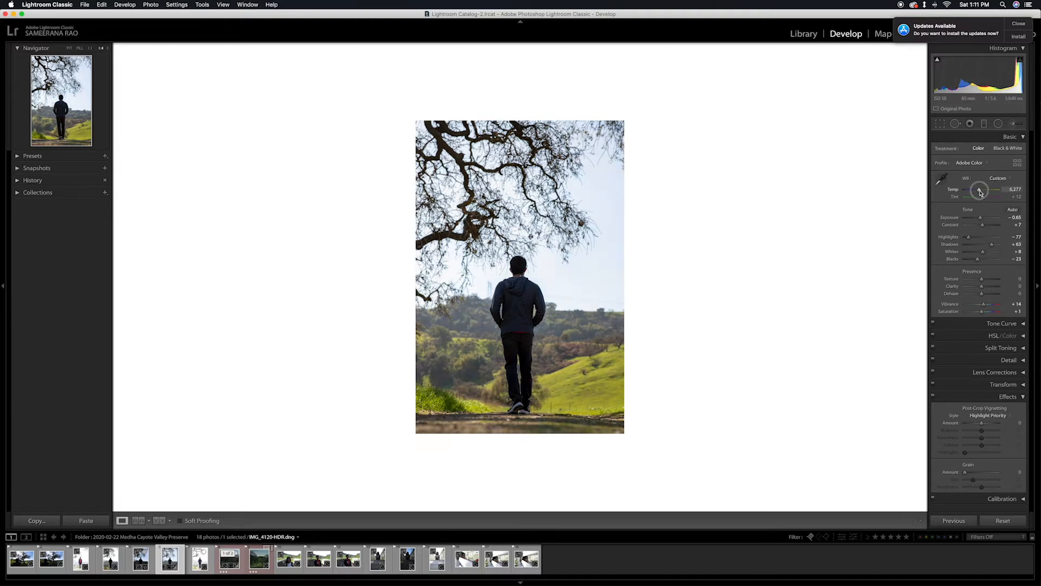
drag(980, 192, 982, 201)
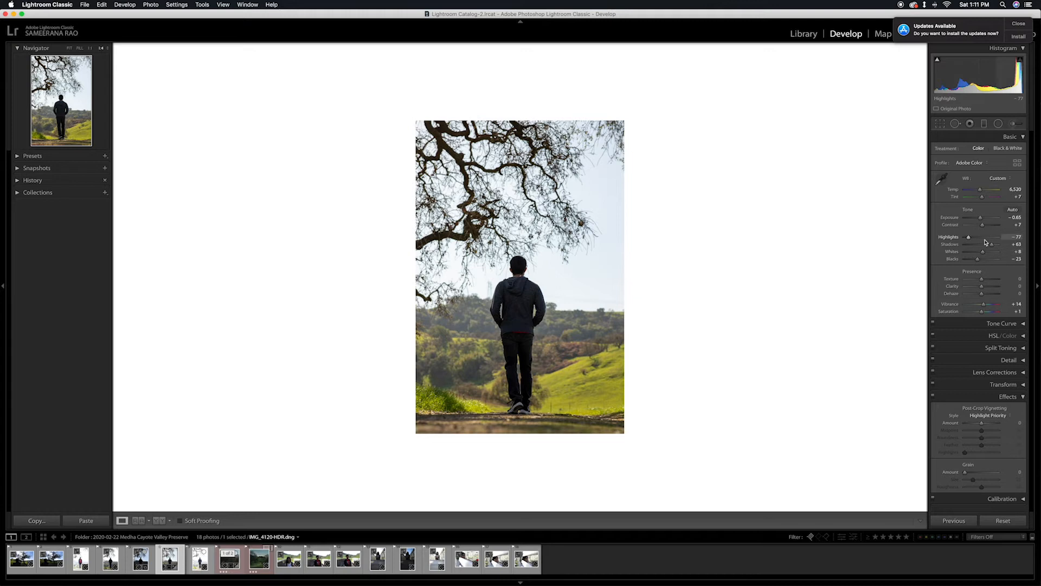
drag(970, 240, 997, 246)
Paint an adjustment brush mask over the walking man from head to shoes and check its coverage with the mask overlay.
click(1013, 123)
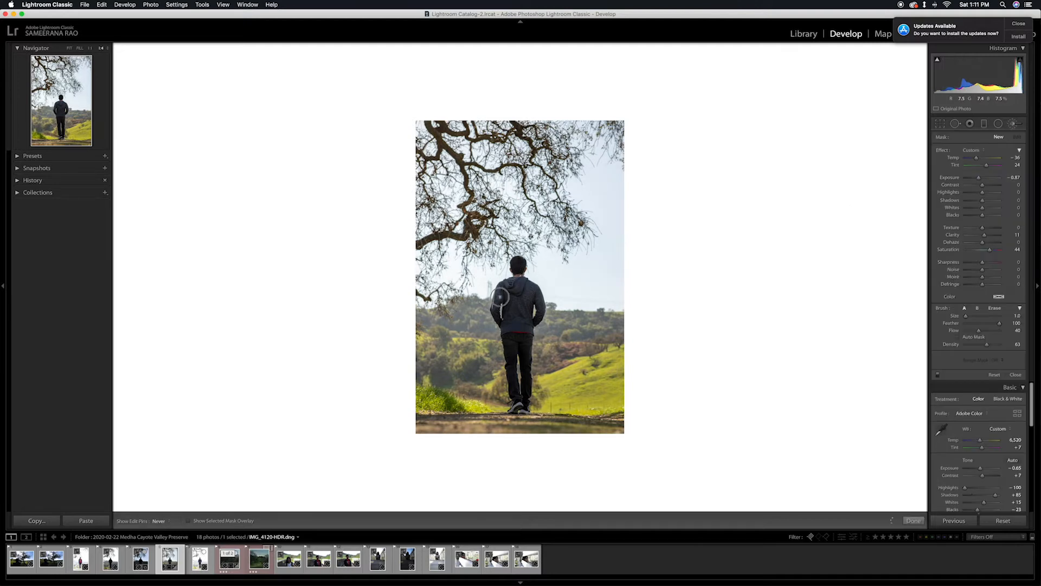
click(503, 314)
key(h)
scroll(503, 313, up, 7)
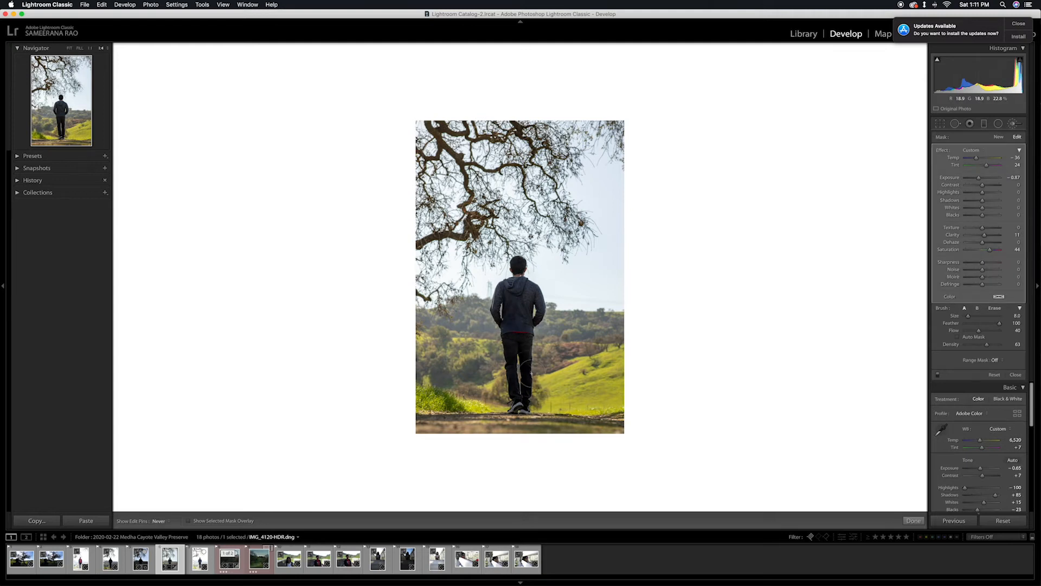
key(o)
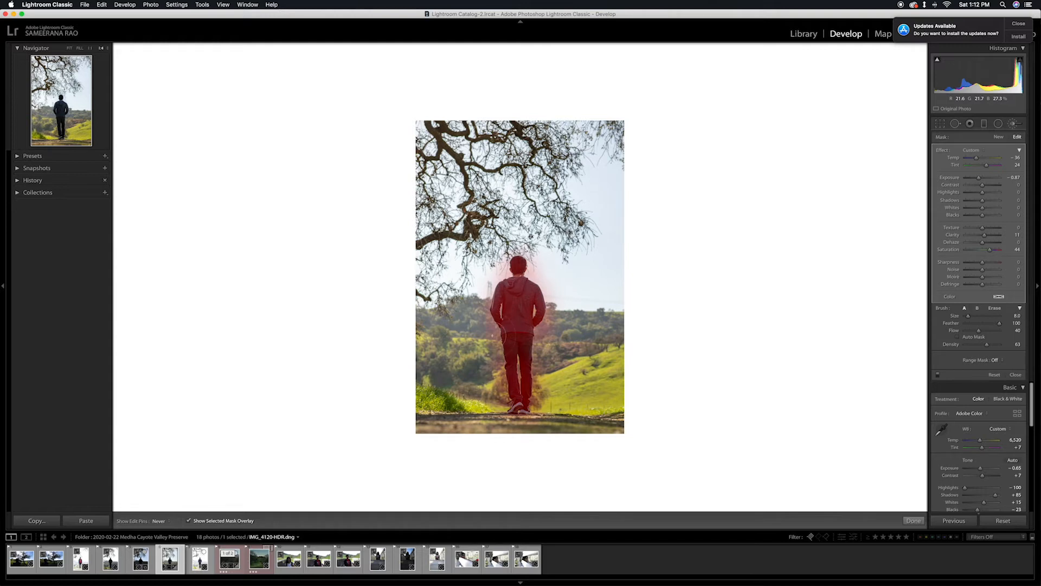
key(o)
key(h)
Reset the effect values of the man's brush mask and raise its Shadows to 29.
click(971, 151)
click(969, 160)
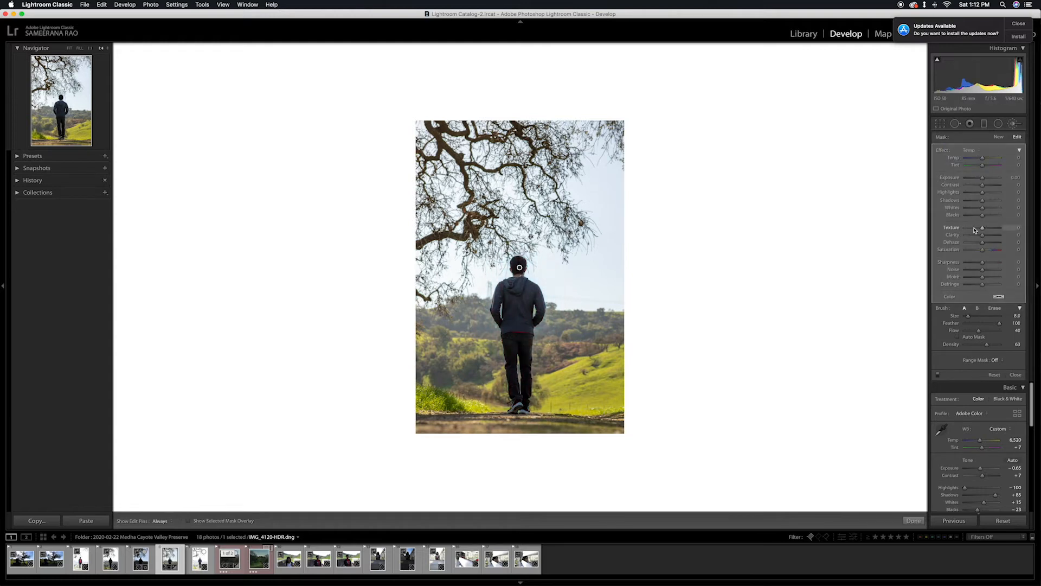
drag(982, 200, 987, 202)
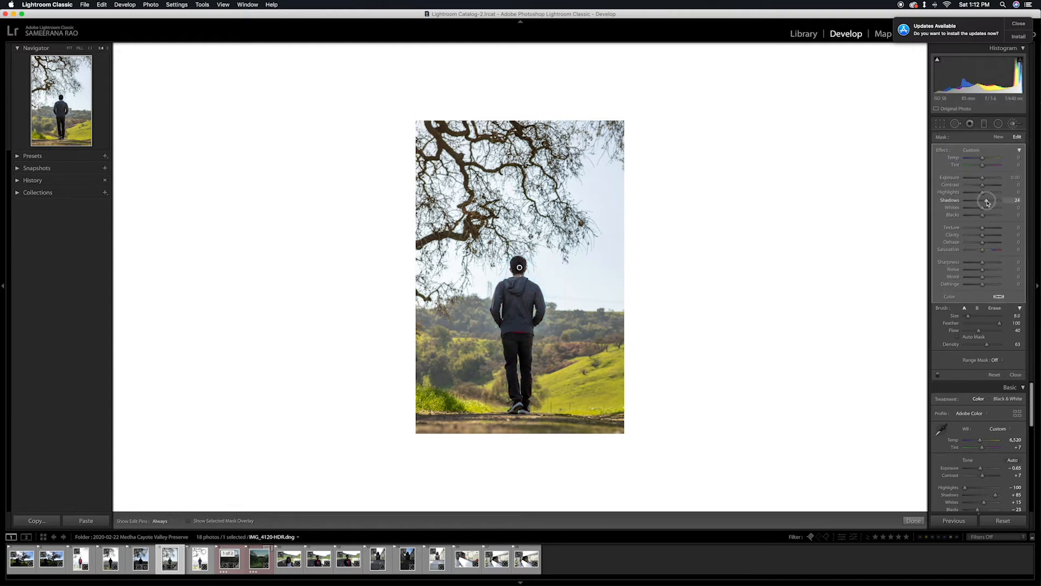
Add a graduated filter running from just above the photo down to the man's head, and reset its effect values.
key(m)
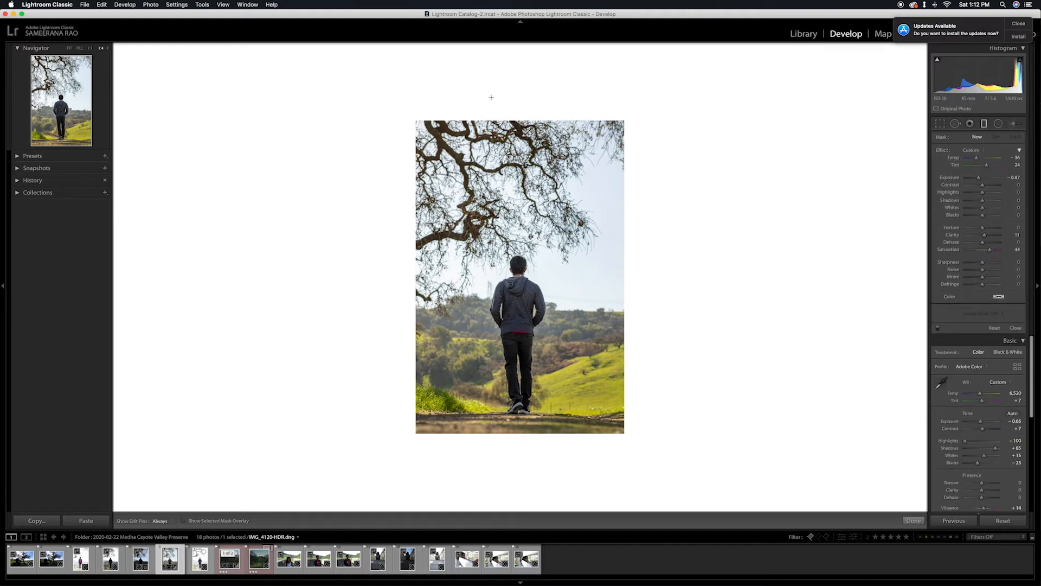
drag(510, 110, 510, 264)
click(971, 150)
click(973, 159)
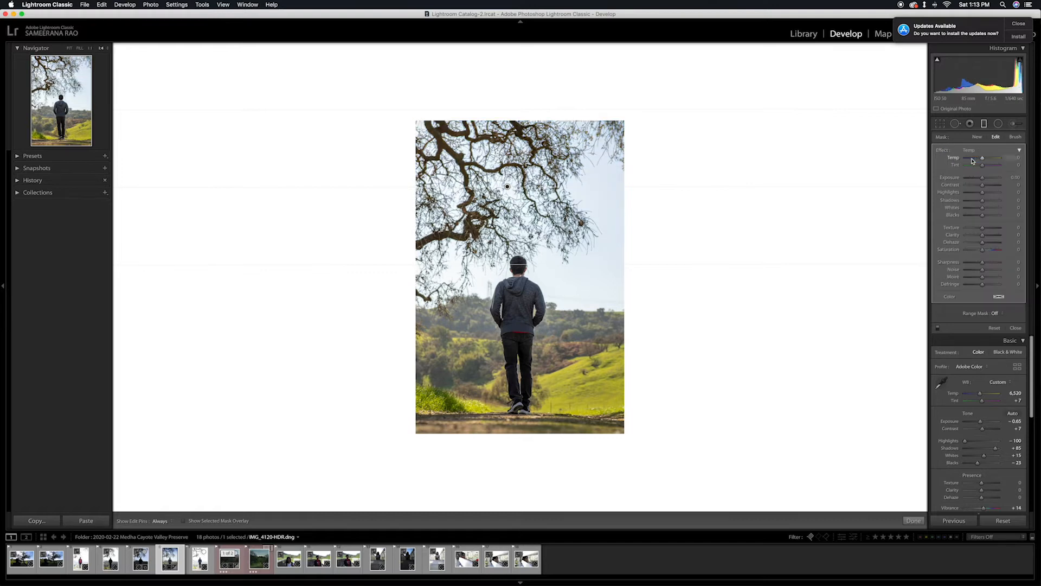
Try darkening the sky through the graduated filter with Exposure about −1.19 and lower Highlights, and undo both changes.
drag(983, 177, 979, 182)
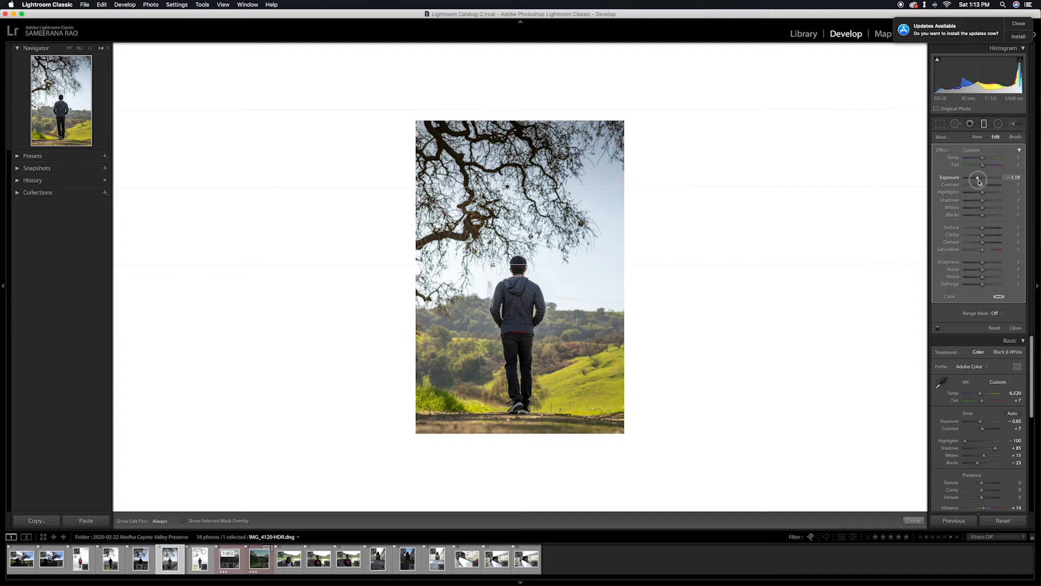
mouse_move(982, 192)
mouse_down()
mouse_move(957, 193)
mouse_move(975, 195)
mouse_up()
key(super+z)
key(super+z)
Limit the graduated filter to the bright sky with a Luminance range mask of 63/100, checking the luminance mask.
click(999, 313)
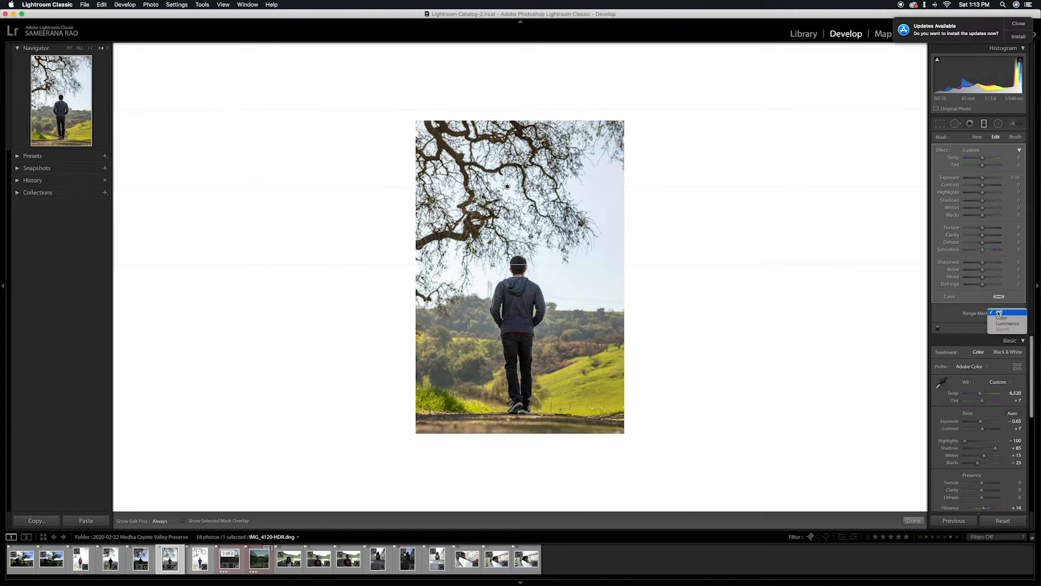
click(1004, 324)
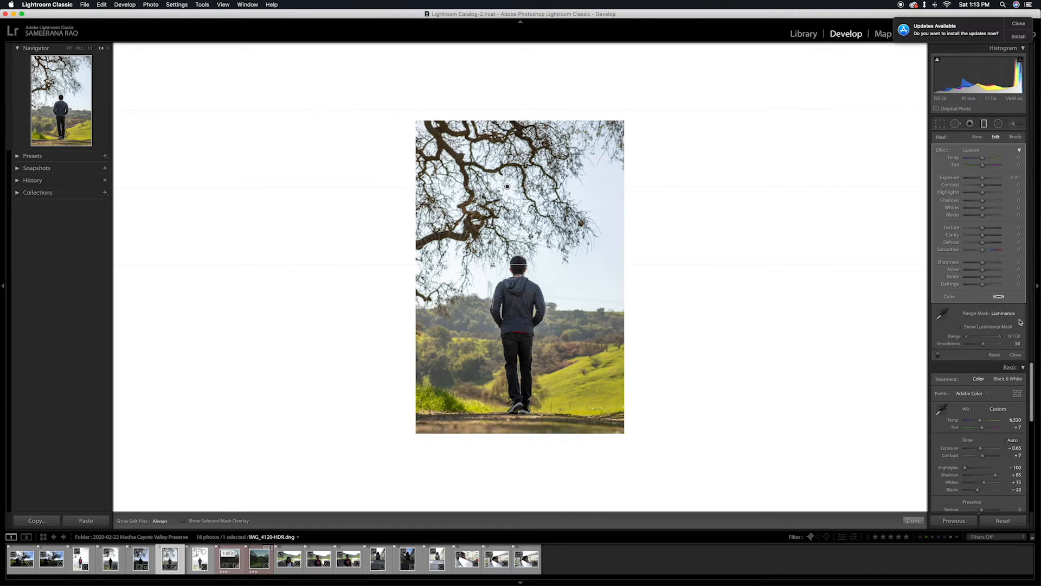
click(943, 313)
click(943, 314)
click(960, 326)
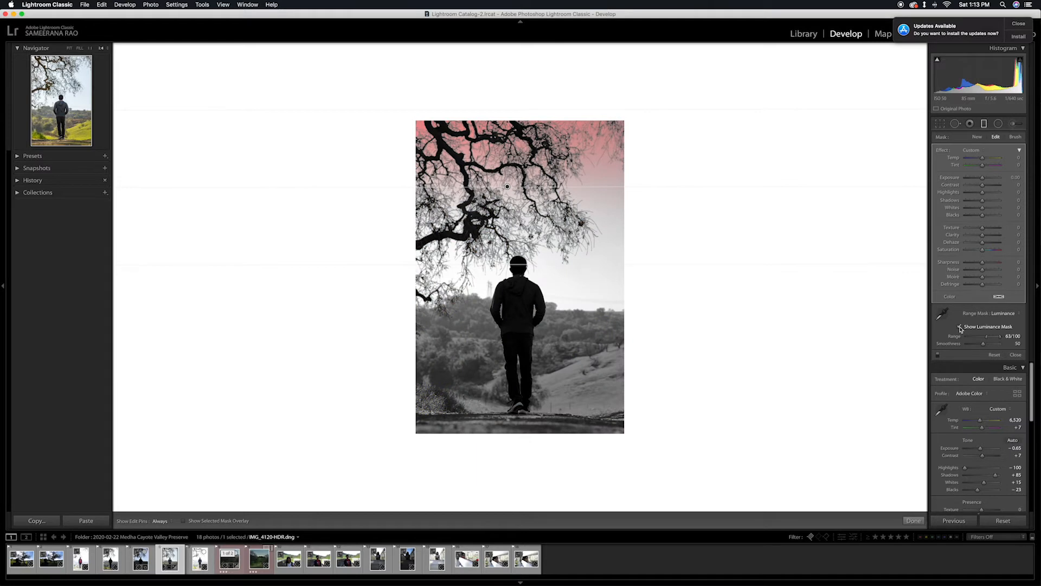
click(960, 327)
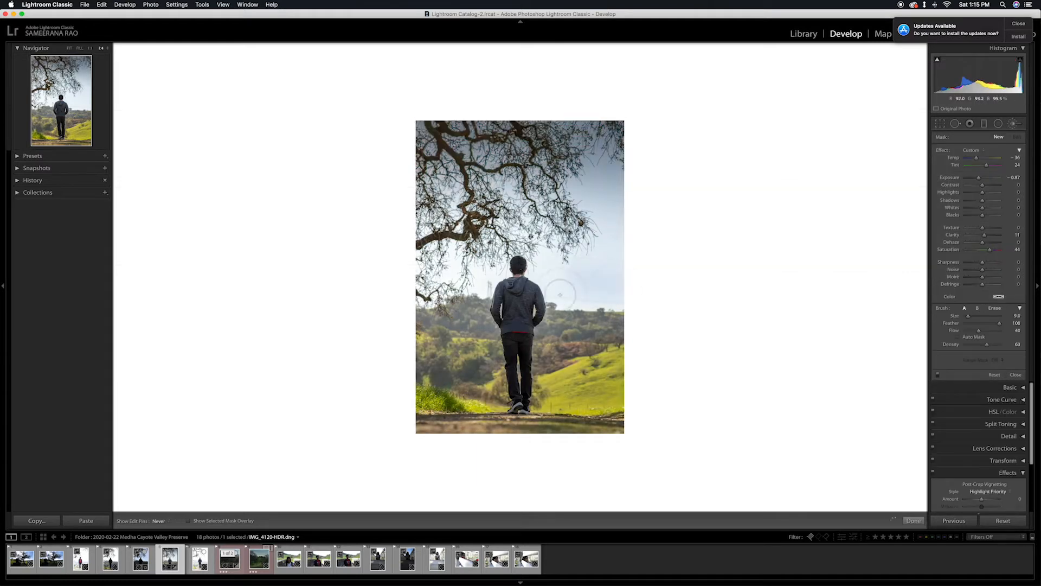
Paint a new adjustment brush mask across the whole sky and the branches, using the mask overlay to fill gaps.
mouse_move(602, 257)
mouse_down()
mouse_move(541, 268)
mouse_move(514, 216)
mouse_move(579, 285)
mouse_move(554, 296)
mouse_move(496, 266)
mouse_move(408, 286)
mouse_move(426, 213)
mouse_move(494, 263)
mouse_move(459, 259)
mouse_move(494, 188)
mouse_move(428, 217)
mouse_up()
mouse_move(410, 296)
mouse_down()
mouse_move(432, 109)
mouse_move(556, 122)
mouse_move(627, 161)
mouse_move(596, 262)
mouse_move(611, 276)
mouse_move(579, 295)
mouse_move(587, 245)
mouse_up()
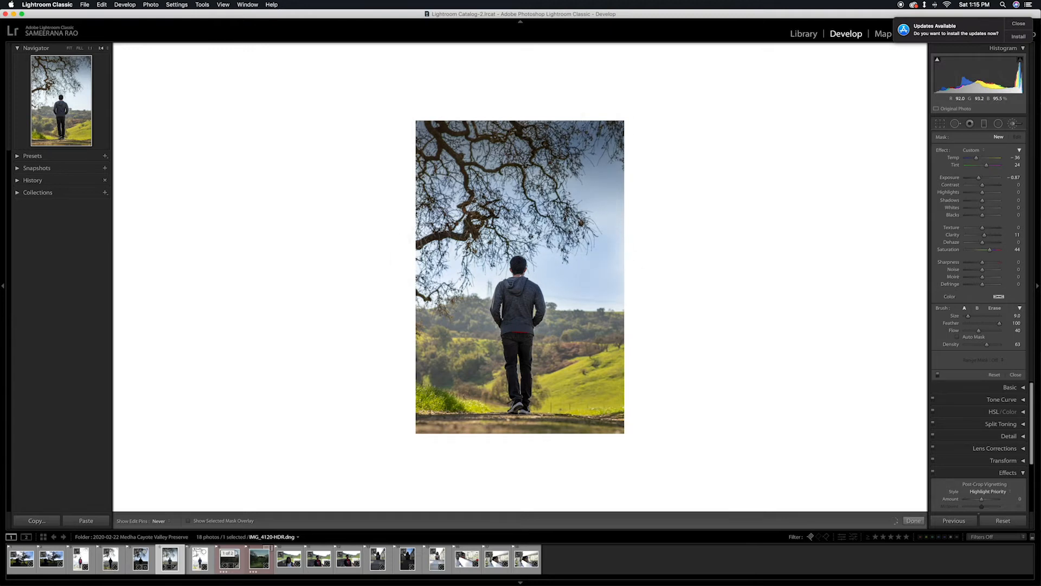
drag(410, 271, 410, 271)
key(o)
drag(608, 228, 608, 283)
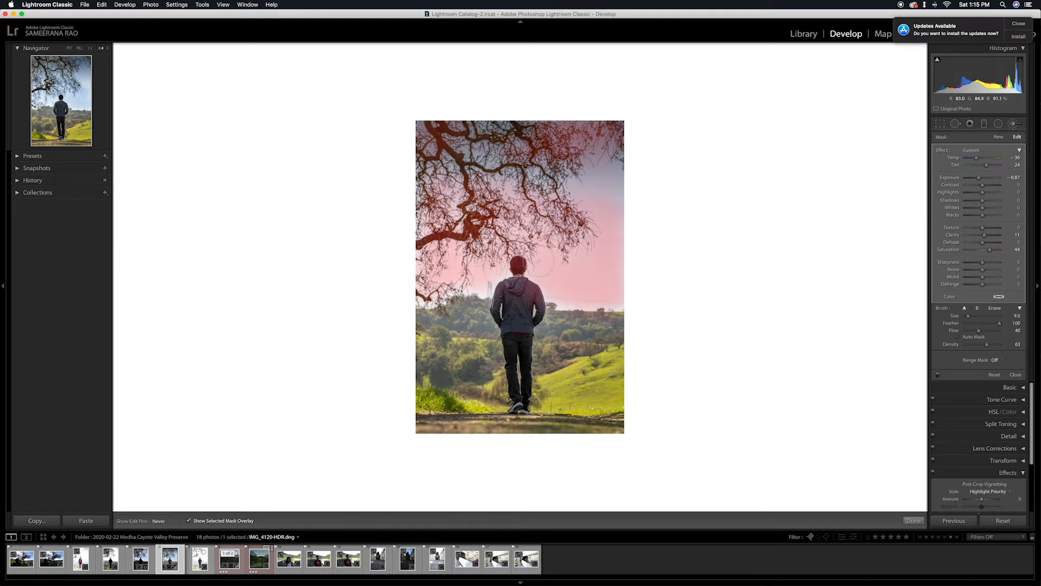
mouse_move(534, 178)
mouse_down()
mouse_move(633, 183)
mouse_move(348, 153)
mouse_move(493, 120)
mouse_up()
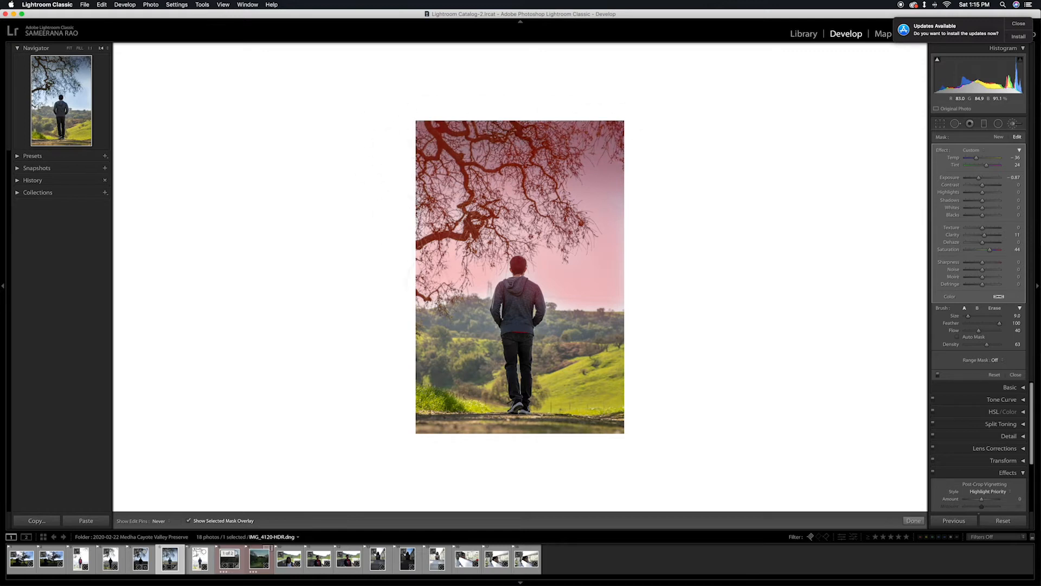
Restrict the sky brush mask with a Color range mask sampled from the sky beside the man, and hide the overlay.
key(h)
click(995, 360)
click(1000, 365)
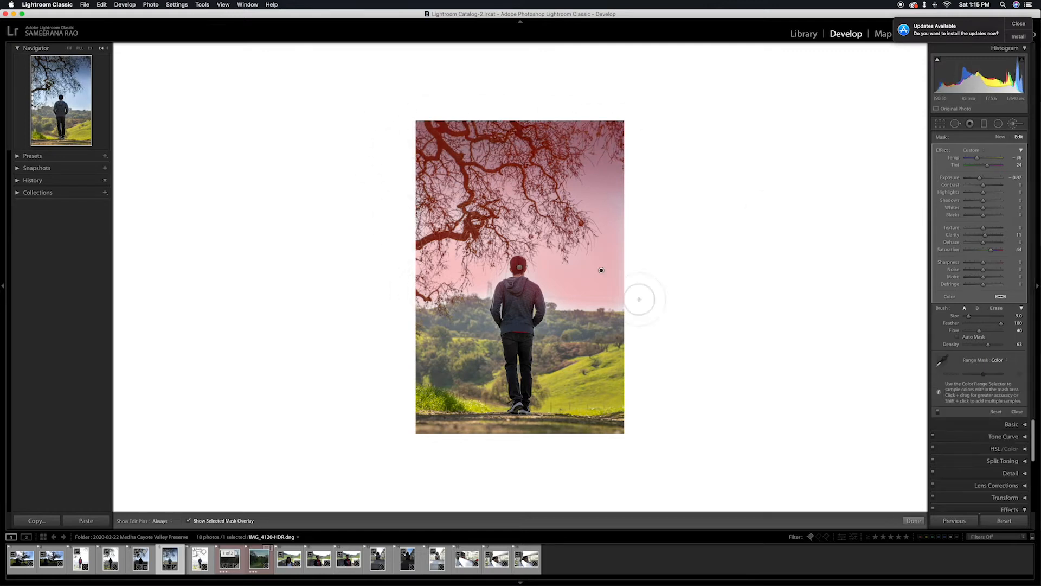
click(944, 360)
click(567, 276)
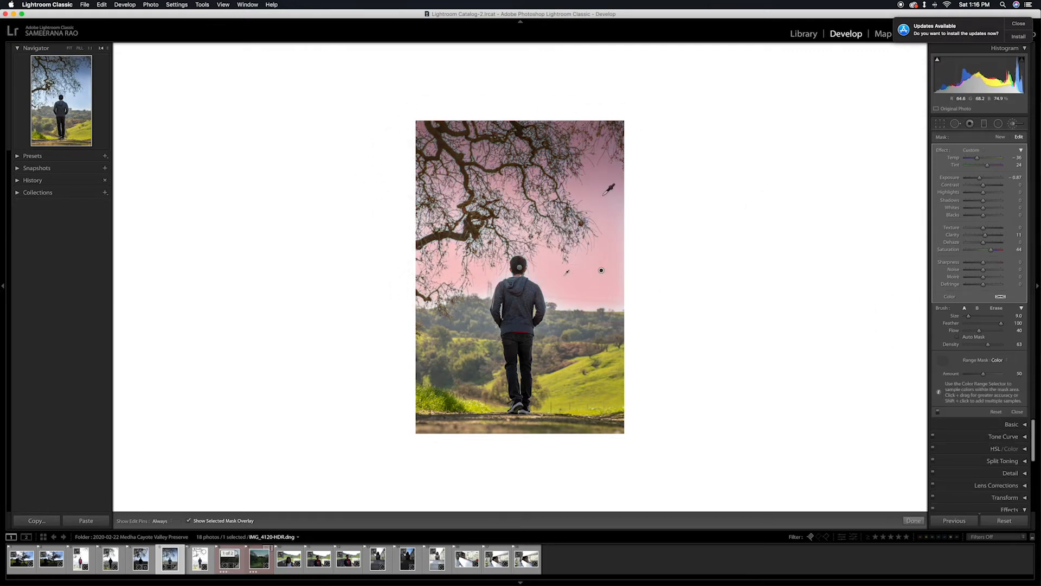
click(944, 360)
key(o)
Reset the sky brush's effect values and set Exposure −0.57, Whites −26, Dehaze 29 and Saturation 42.
click(977, 150)
click(980, 185)
drag(982, 178, 979, 178)
drag(983, 251, 989, 244)
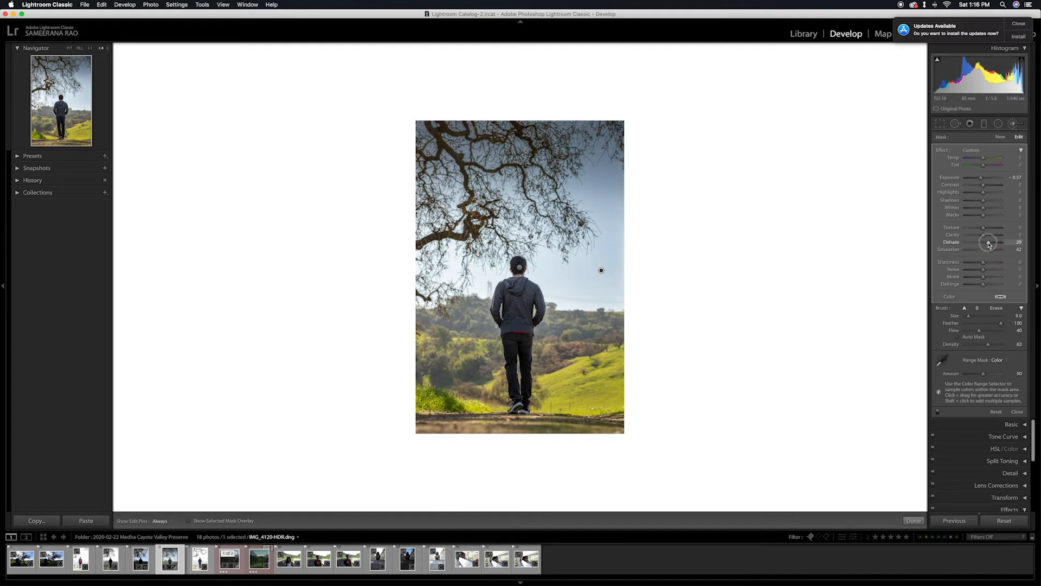
drag(980, 209, 977, 209)
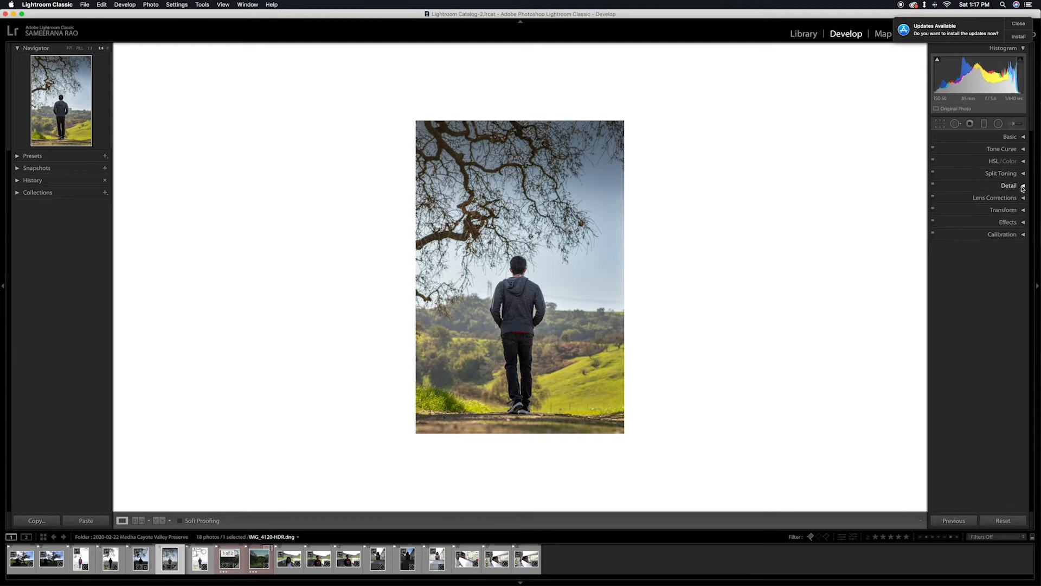
Shift the photo's Blue hue to −13 in the HSL adjustments.
click(1023, 161)
click(940, 172)
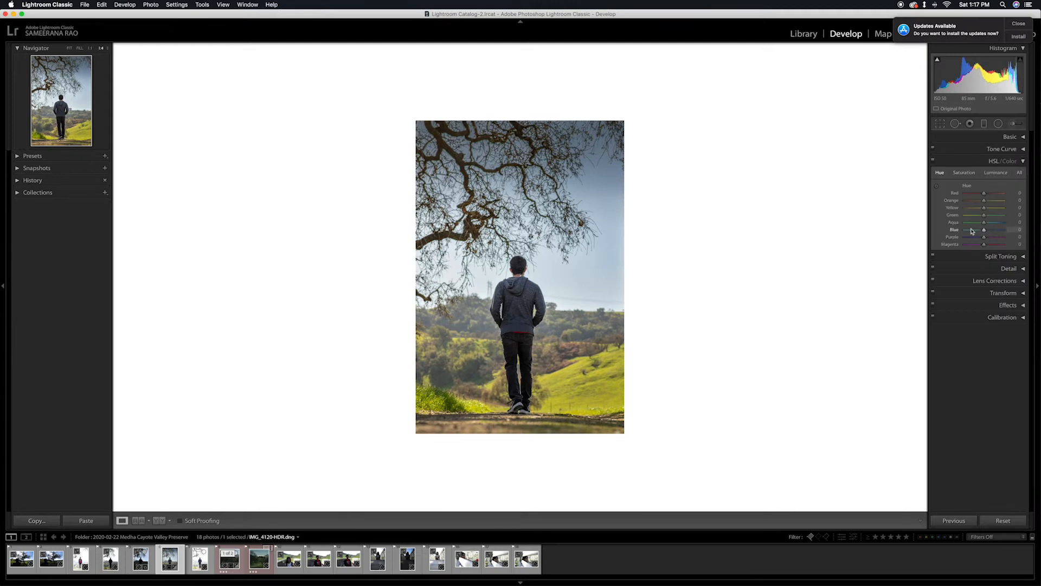
mouse_move(984, 230)
mouse_down()
mouse_move(968, 235)
mouse_move(983, 239)
mouse_up()
click(1003, 161)
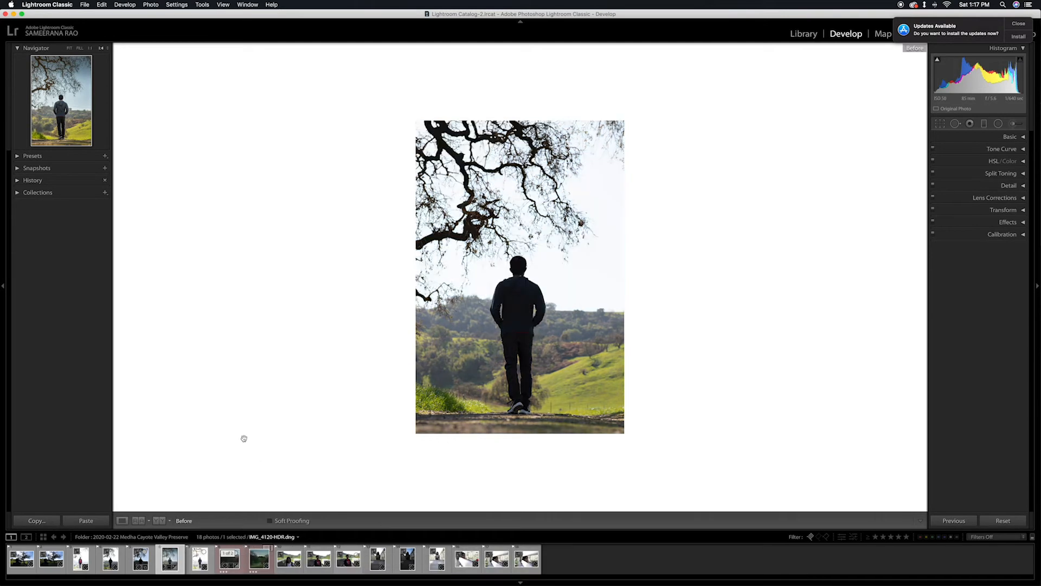
Compare the original and edited photo side by side in the before and after view, and return to the single view.
click(138, 521)
click(157, 521)
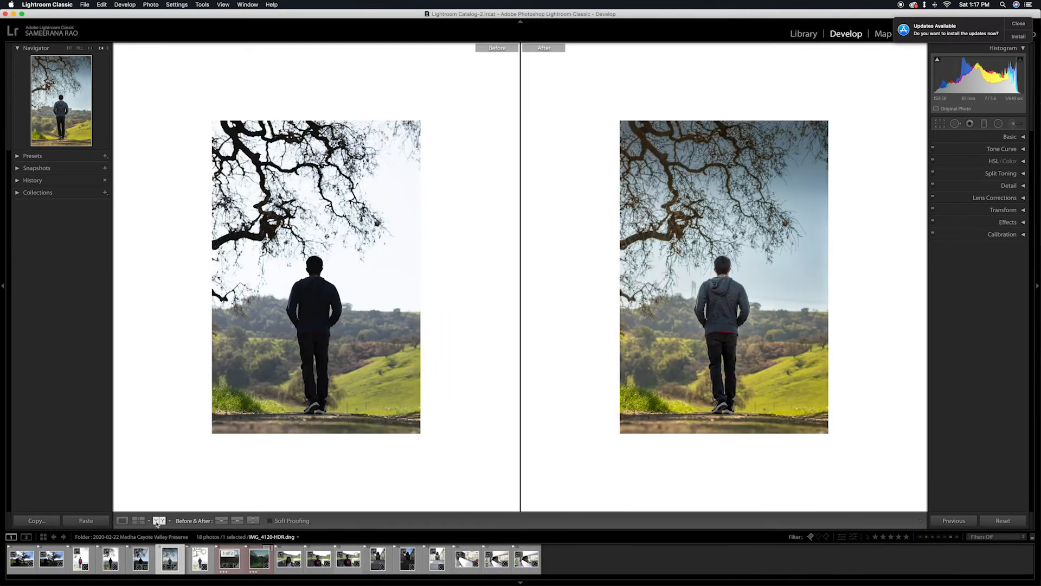
click(122, 521)
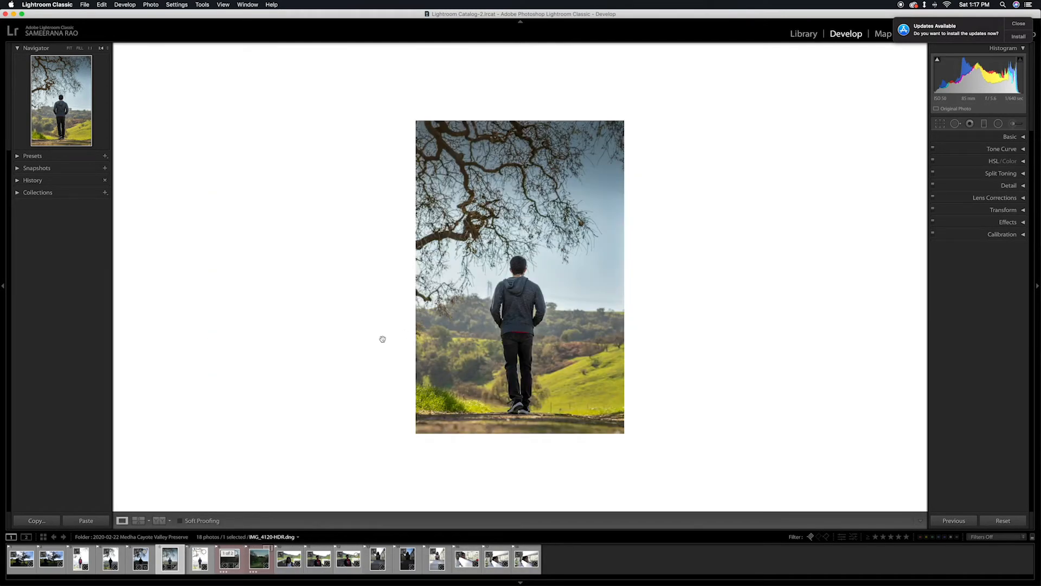
Set the HSL saturation of Yellow to −26 and Green to +9.
key(super+3)
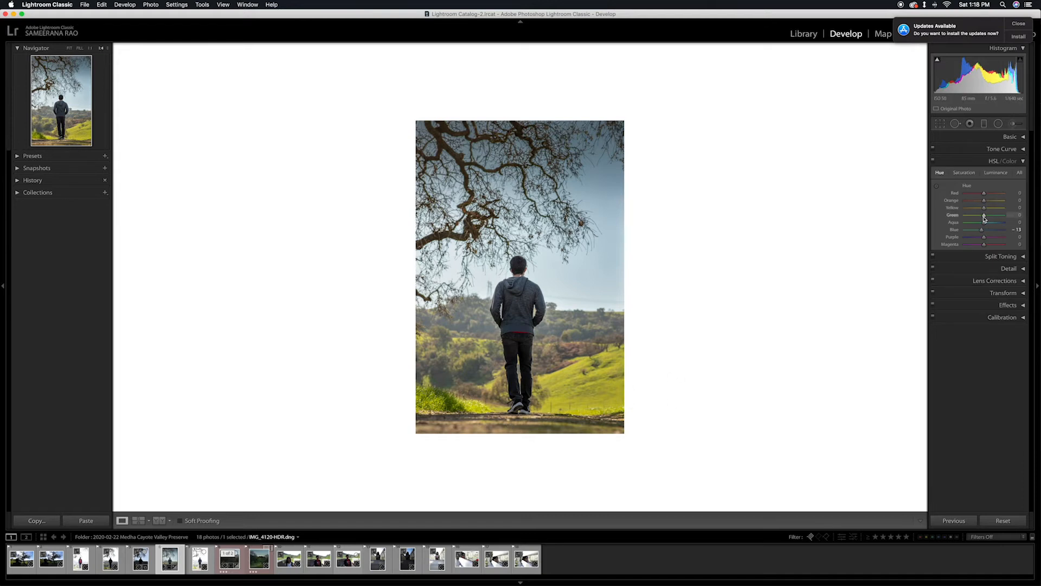
click(964, 173)
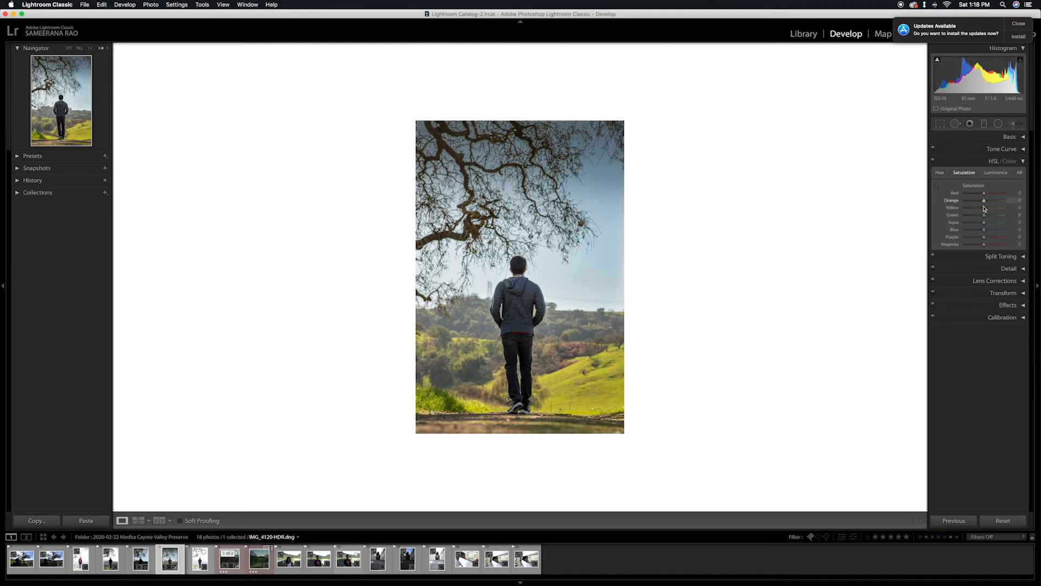
mouse_move(984, 208)
mouse_down()
mouse_move(955, 210)
mouse_move(985, 213)
mouse_move(965, 219)
mouse_move(974, 220)
mouse_move(985, 216)
mouse_move(978, 209)
mouse_up()
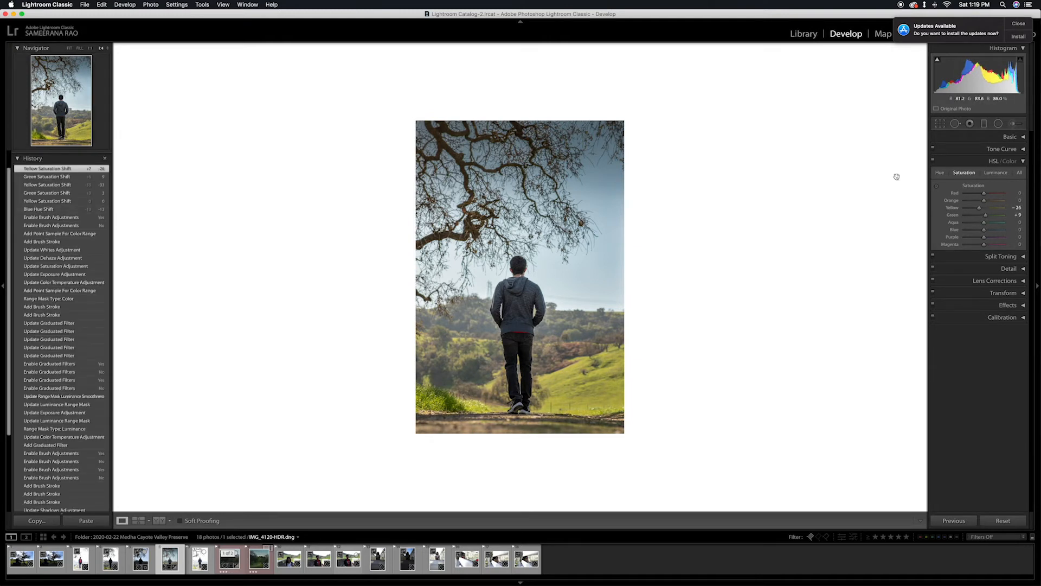
Set Saturation to 39 on the man's existing brush adjustment and shift its Temp slightly cooler.
click(1012, 126)
click(519, 268)
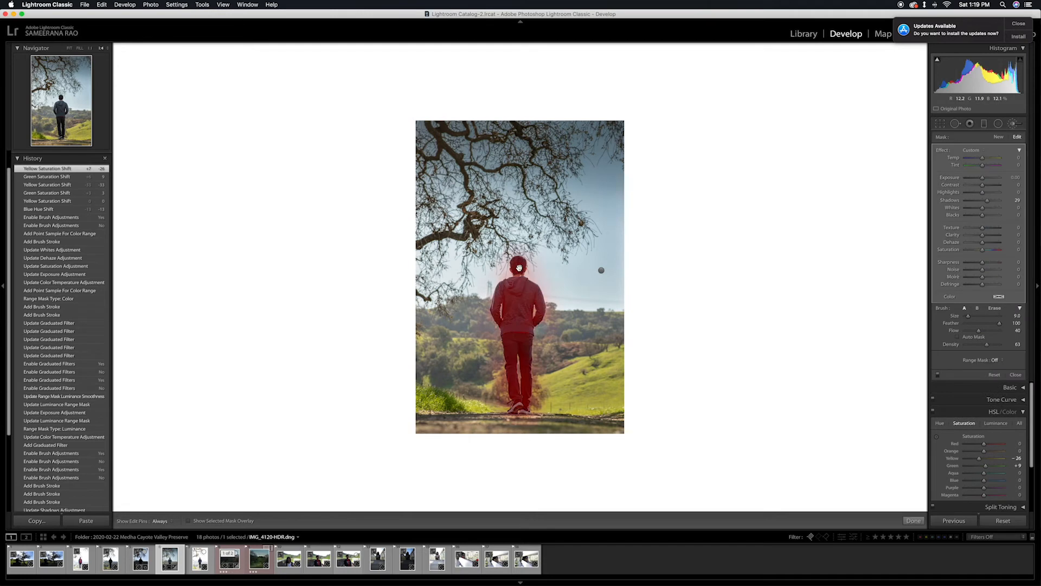
drag(982, 249, 990, 253)
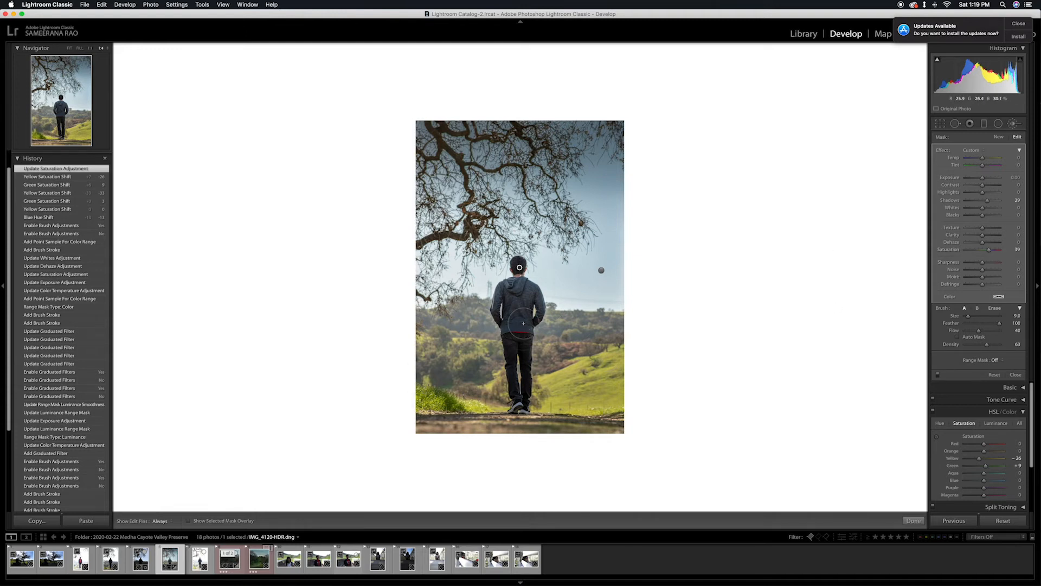
drag(982, 158, 980, 160)
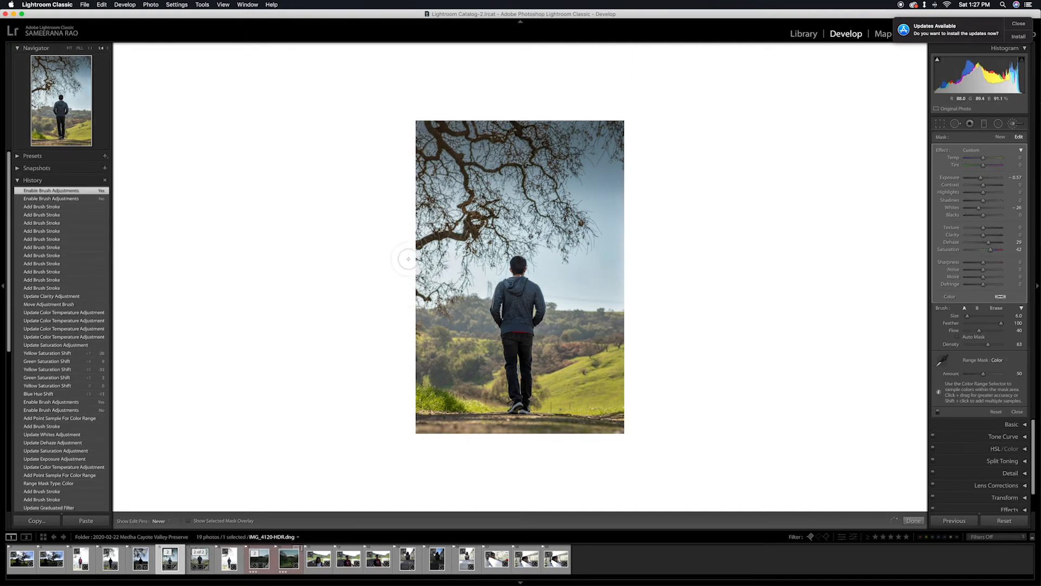
Extend the existing sky brush with a stroke, and paint a new brush adjustment over the sky between the left branches, undoing a misplaced stroke.
drag(601, 270, 556, 264)
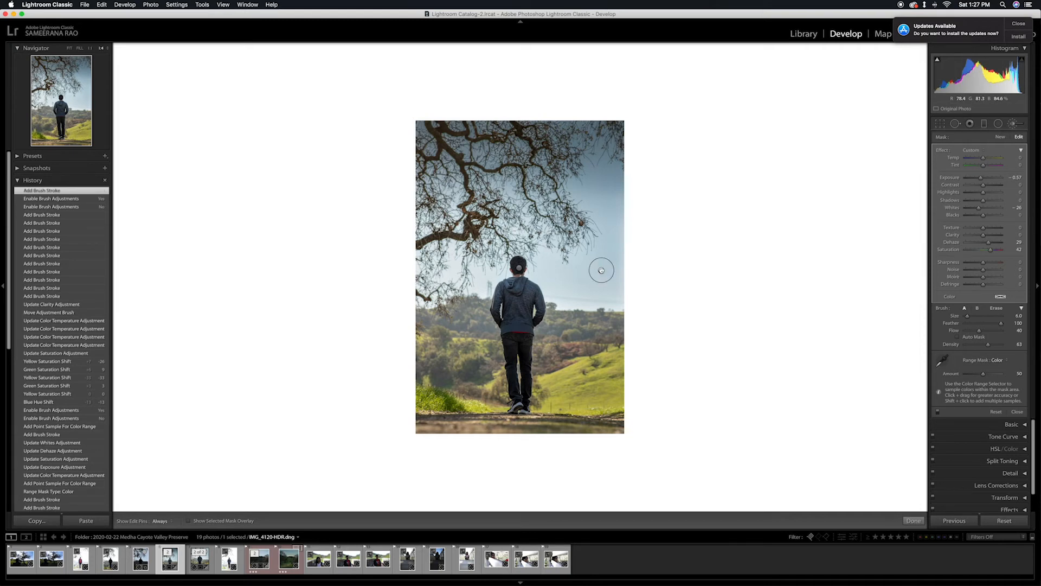
click(1013, 124)
click(1013, 124)
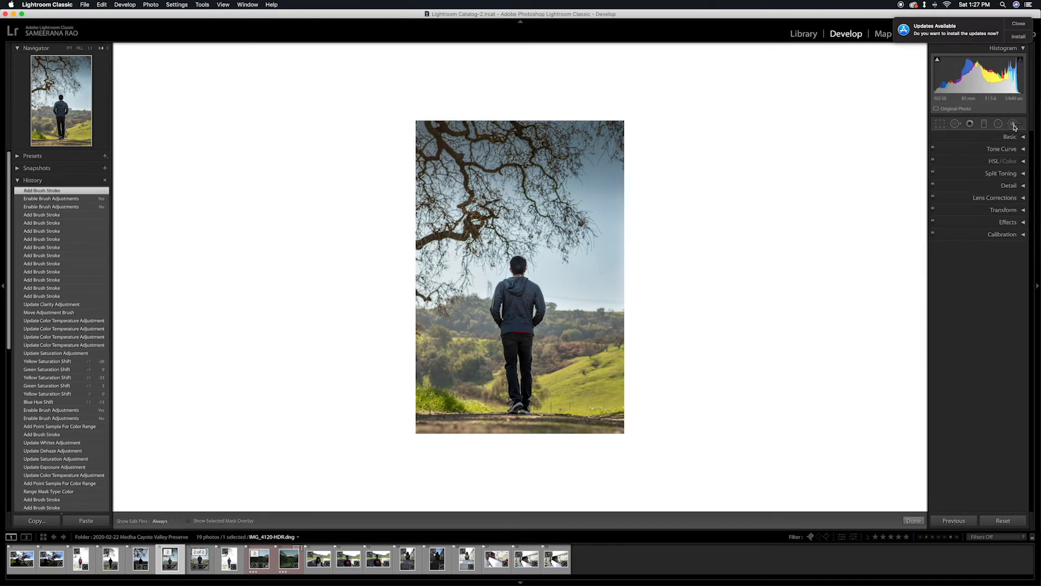
key(h)
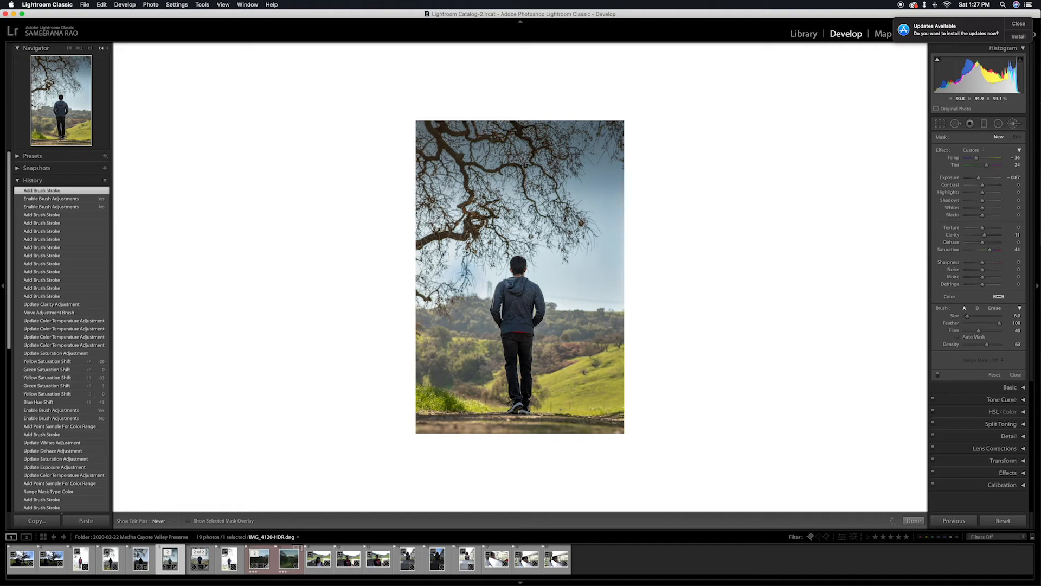
mouse_move(461, 237)
mouse_down()
mouse_move(430, 219)
mouse_move(446, 197)
mouse_up()
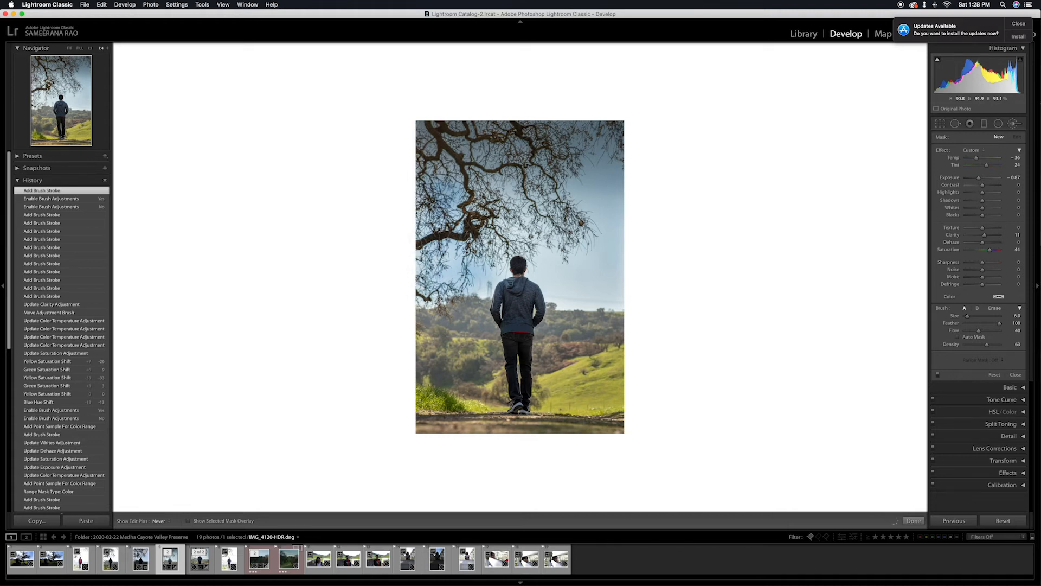
drag(434, 222, 420, 199)
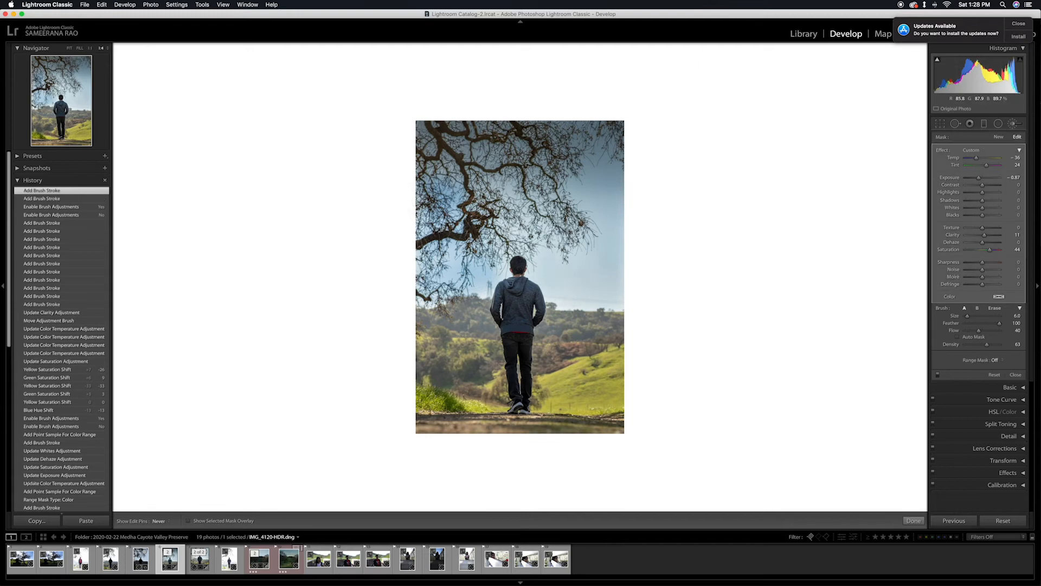
key(super+z)
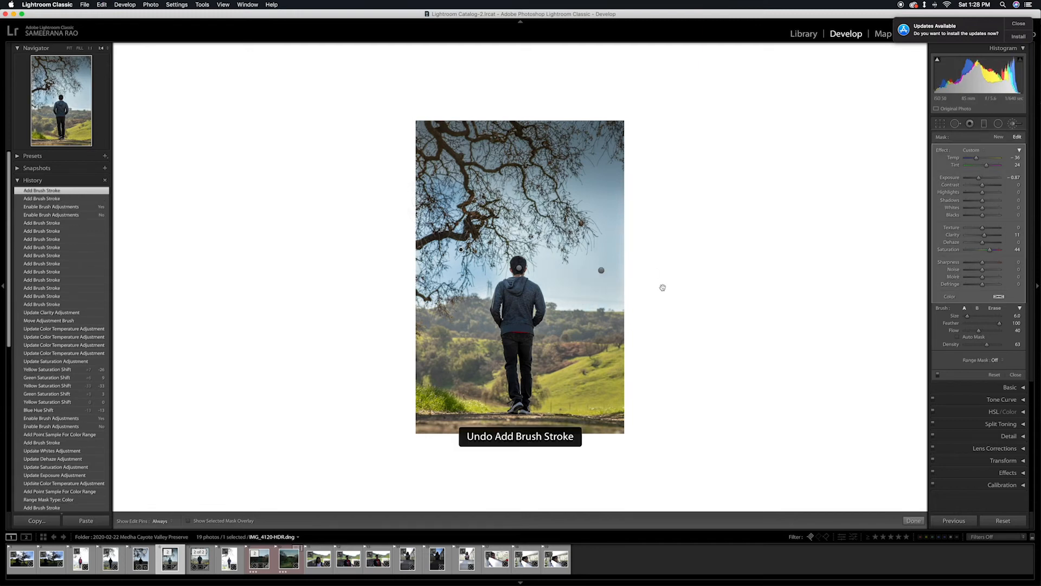
drag(415, 177, 420, 182)
Reset the new brush's color effects, set its Exposure to −1.19, and paint over the sky around the branches, undoing unwanted strokes.
click(972, 150)
click(971, 163)
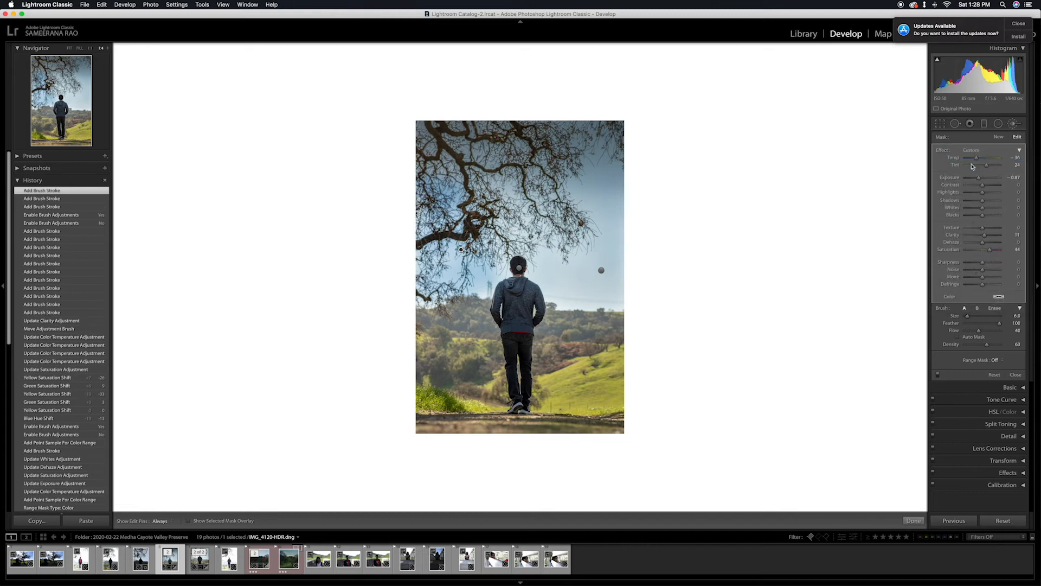
drag(982, 179, 978, 183)
key(h)
drag(520, 227, 501, 217)
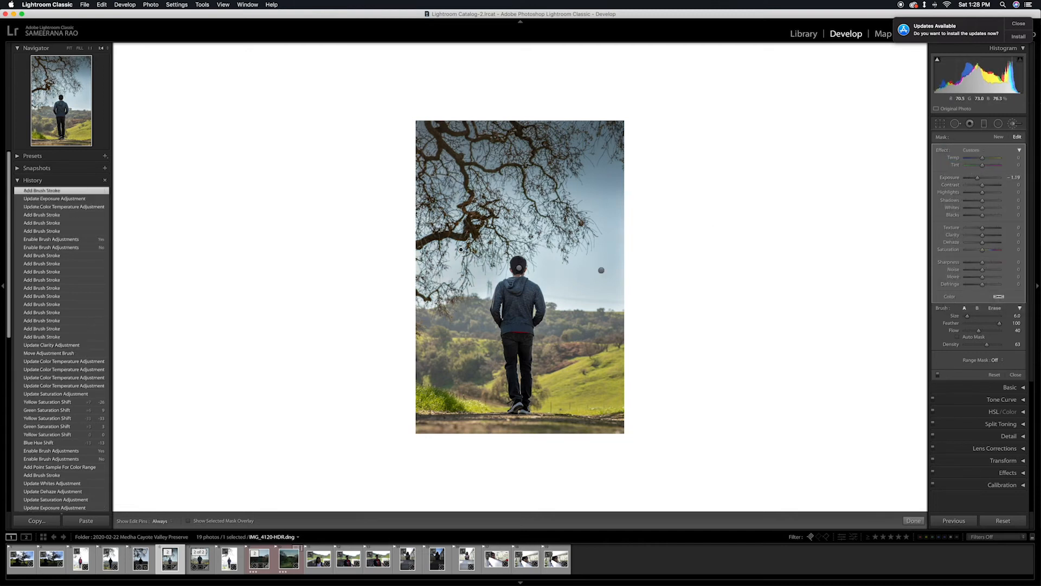
key(super+z)
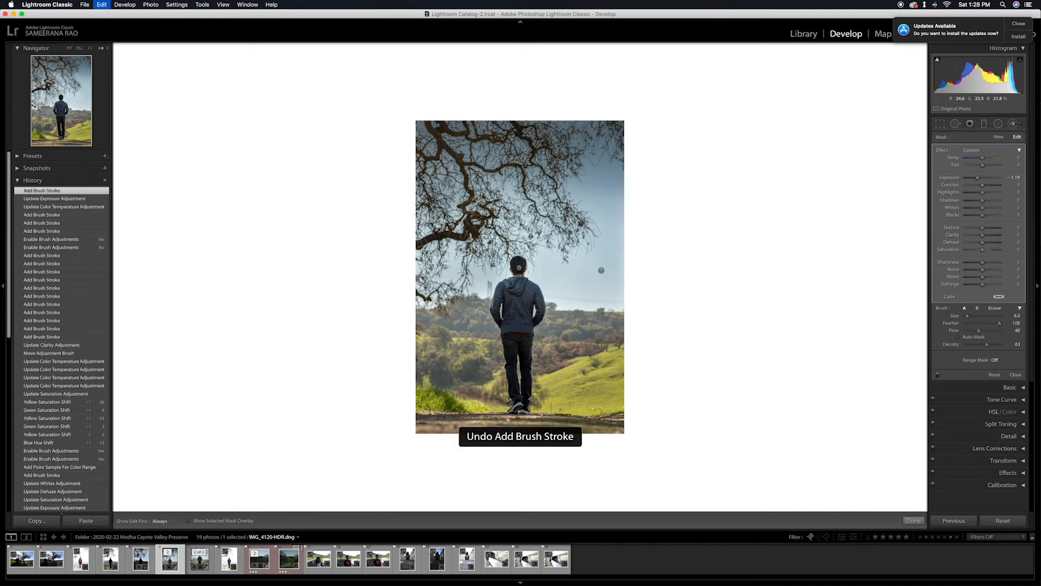
key(super+z)
Compare the history state before the sky brush strokes with the latest state, and return to the latest.
scroll(74, 326, up, 2)
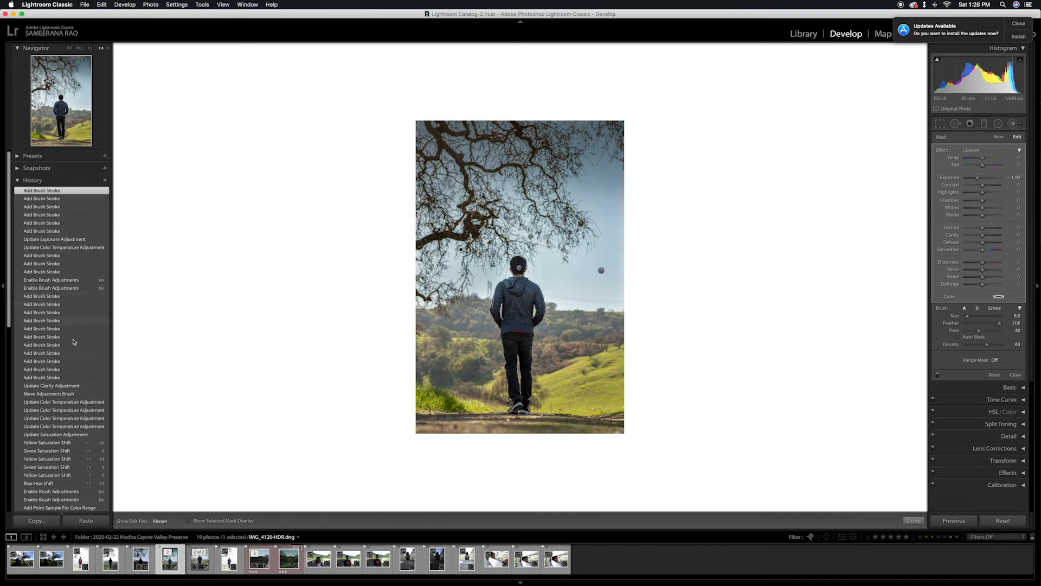
click(69, 385)
click(46, 192)
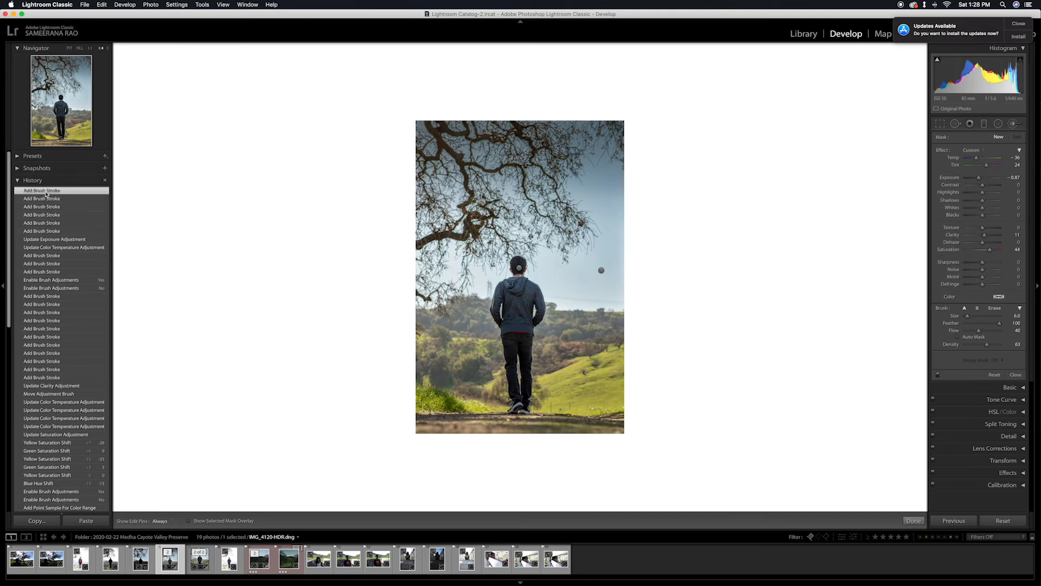
Create a virtual copy of the edited IMG_4120-HDR.dng photo.
click(199, 551)
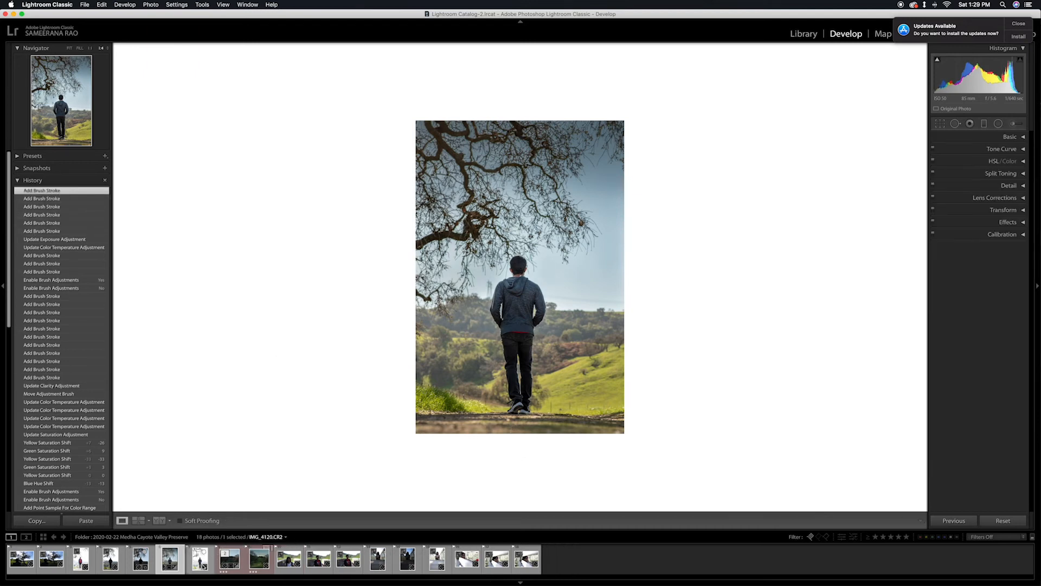
right_click(176, 559)
mouse_move(233, 471)
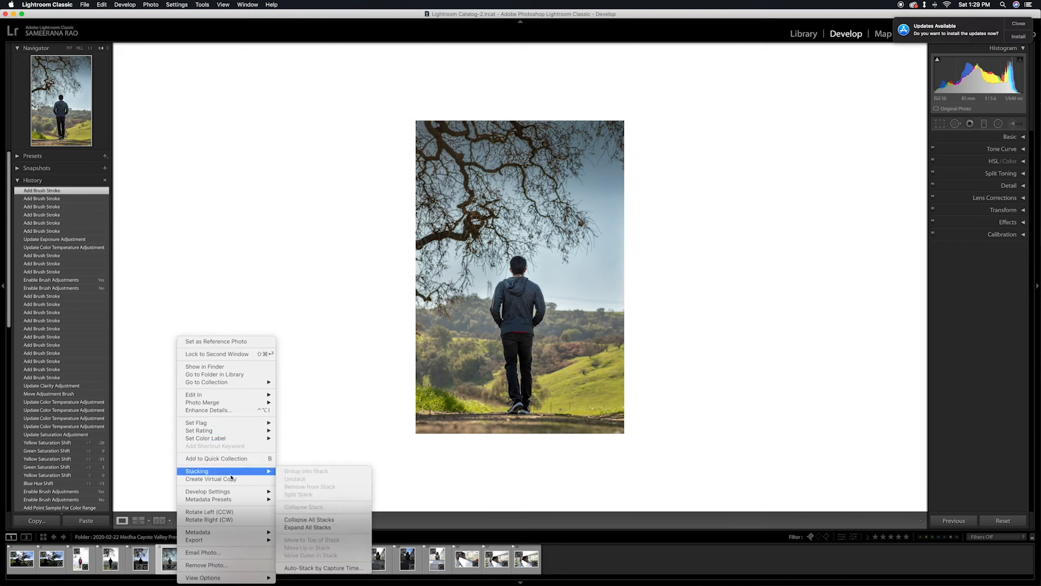
click(296, 466)
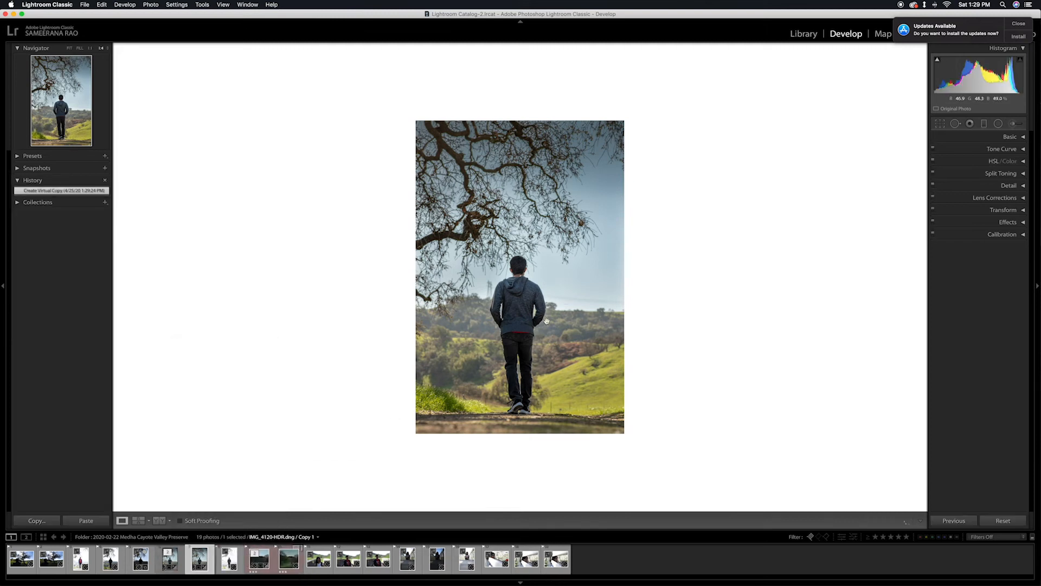
Crop the virtual copy to a 4 x 5 / 8 x 10 ratio, trimming mostly the upper branches and keeping the ground below the man's feet.
click(940, 125)
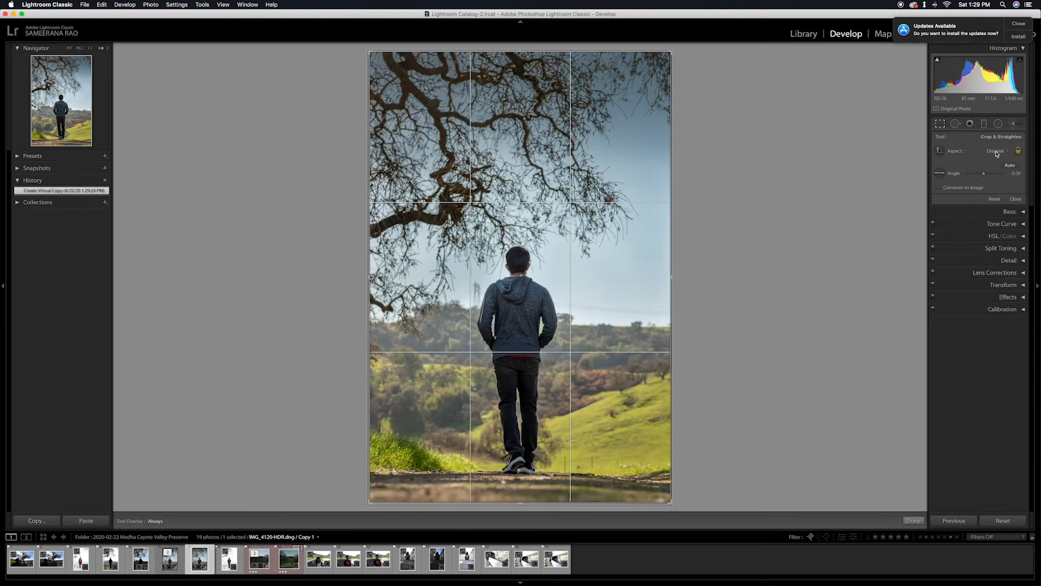
click(993, 151)
click(970, 182)
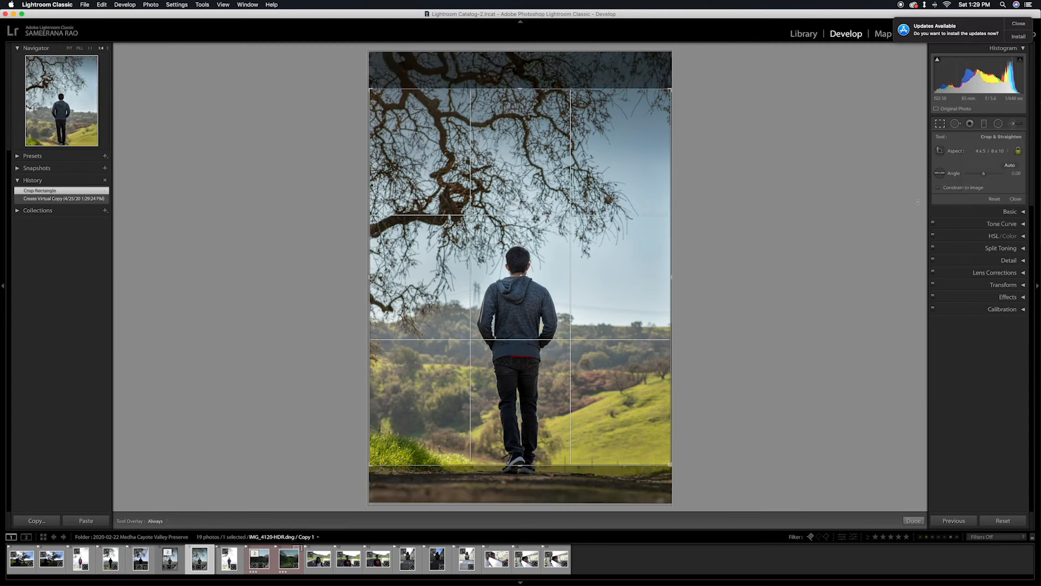
drag(596, 316, 595, 281)
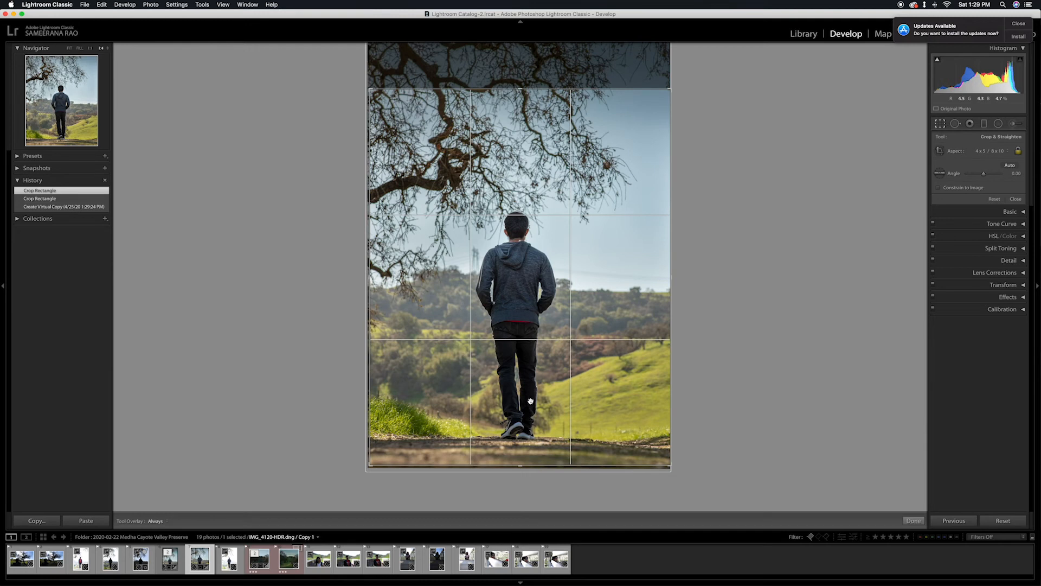
drag(546, 282, 547, 280)
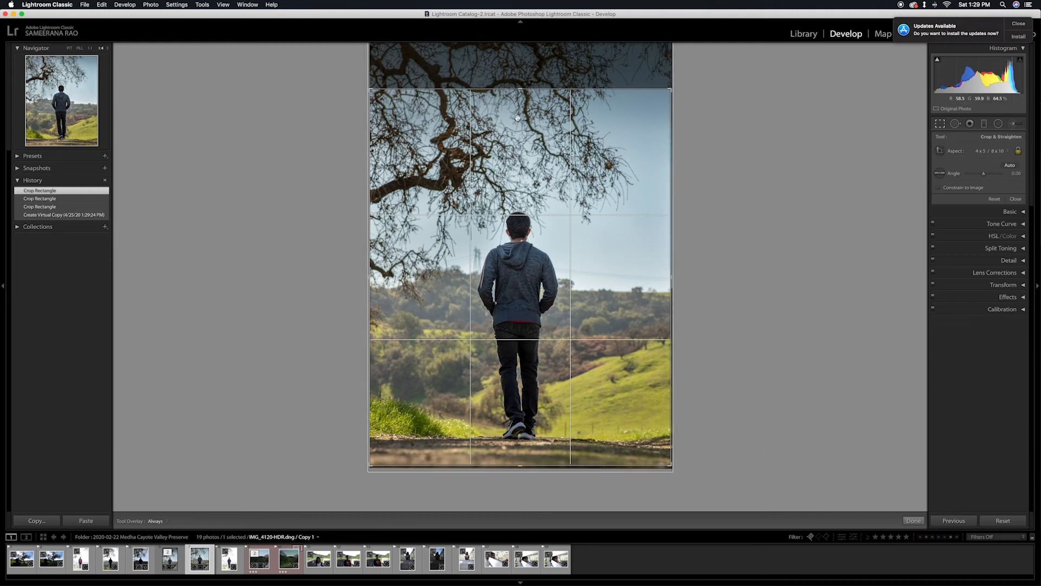
drag(520, 193, 520, 183)
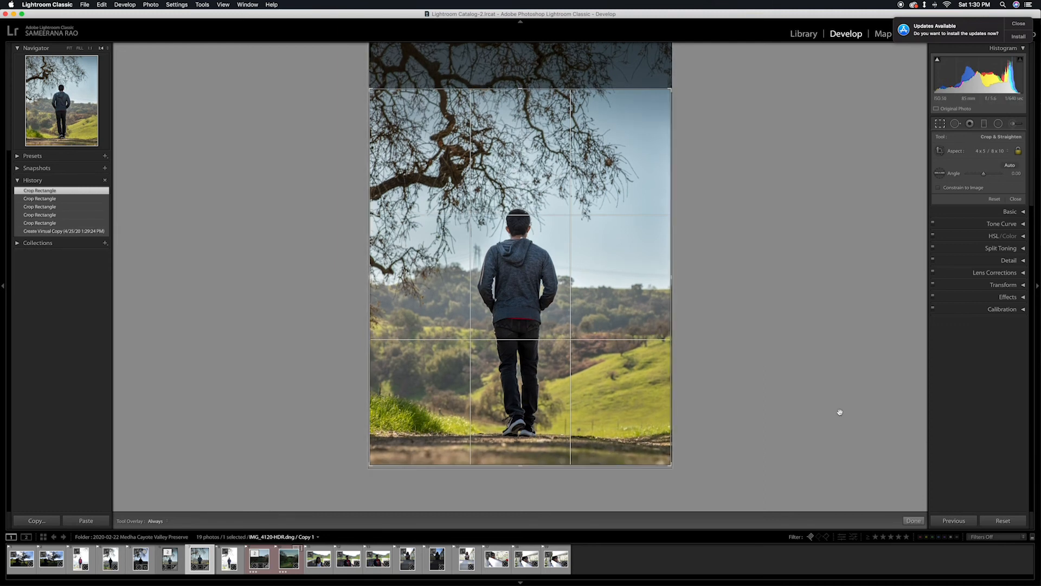
key(Return)
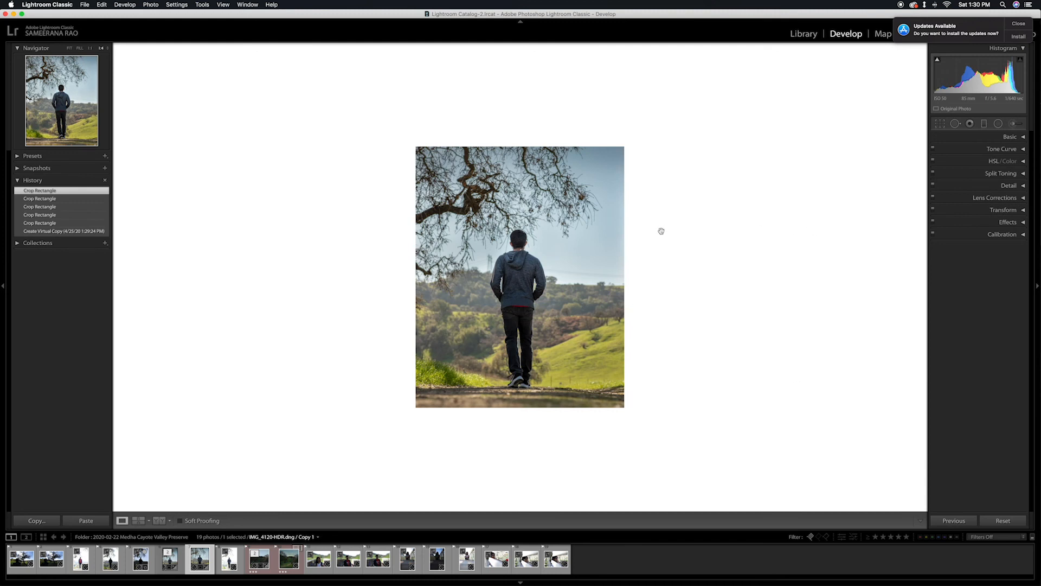
Move the existing graduated filter slightly lower over the sky and branches.
click(1023, 137)
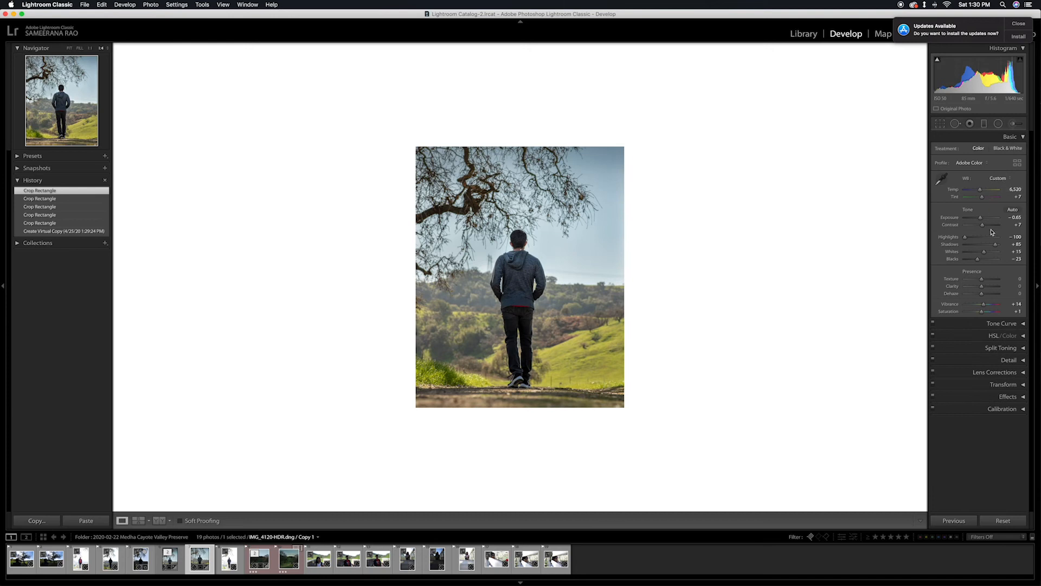
click(1024, 138)
click(985, 124)
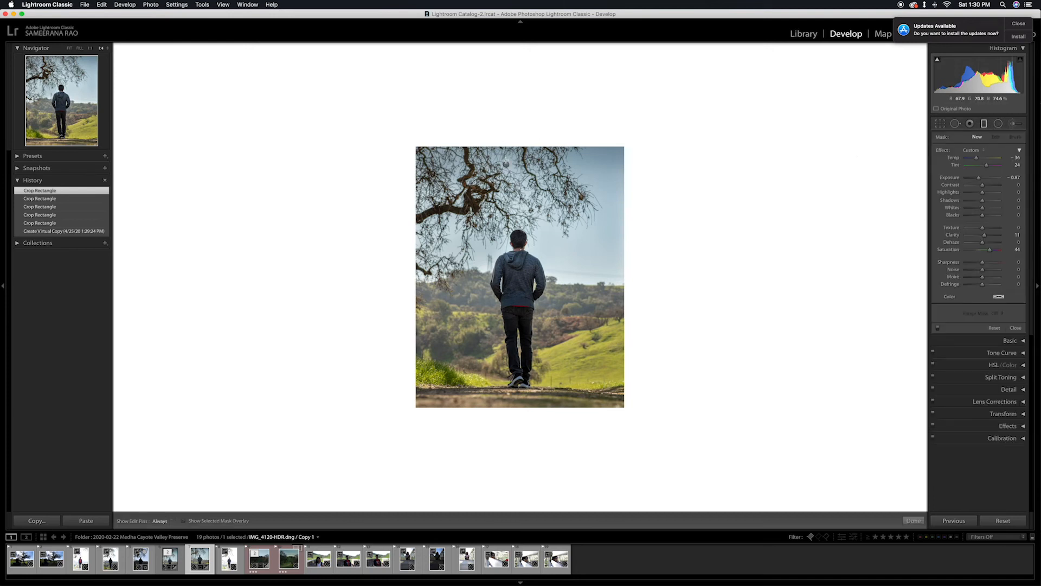
drag(507, 163, 508, 176)
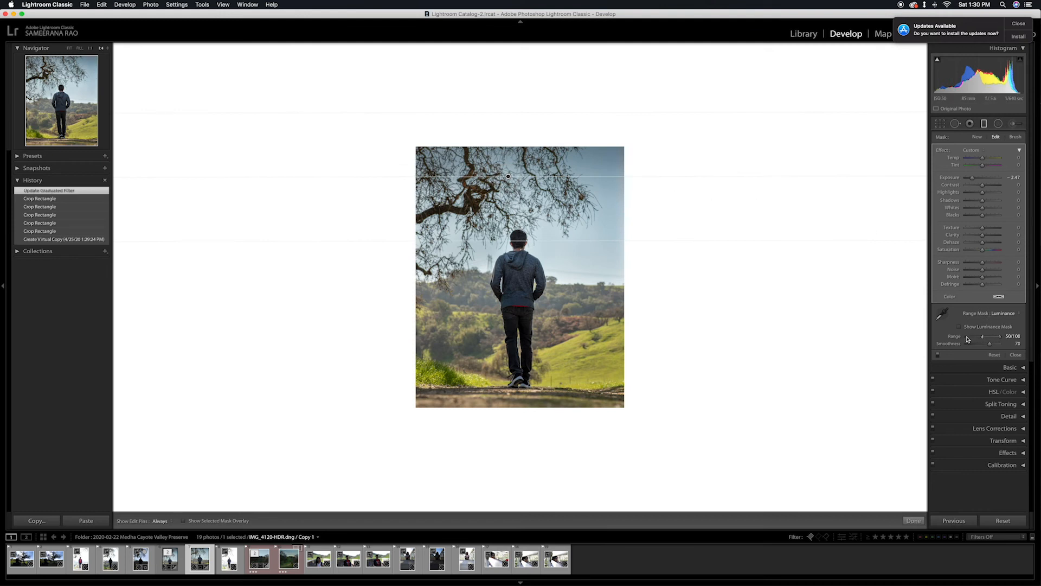
click(1020, 154)
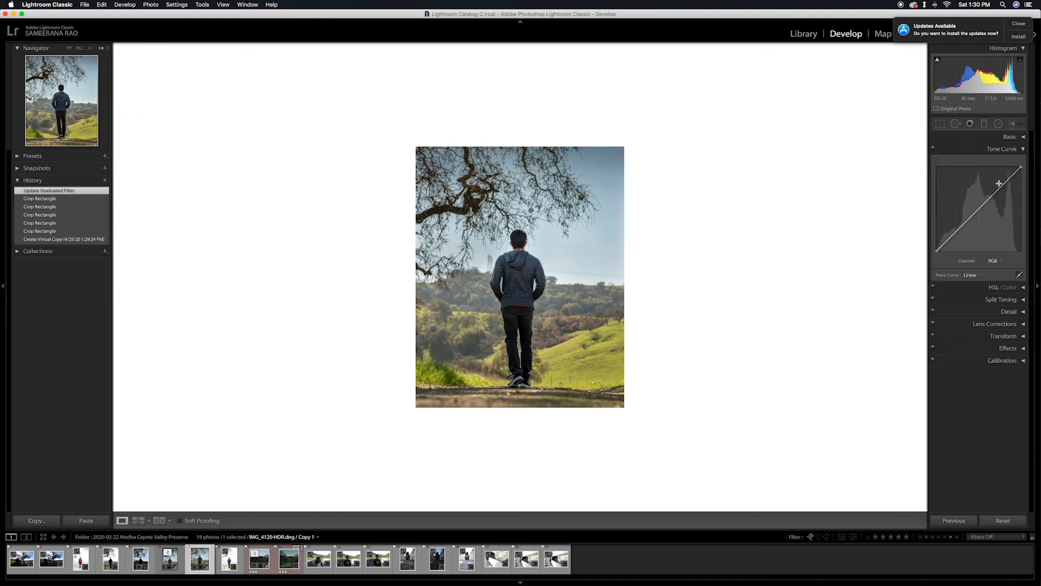
Shape the RGB tone curve into a gentle S-curve by anchoring the midtones, lifting the highlights and lowering the shadows slightly.
click(979, 211)
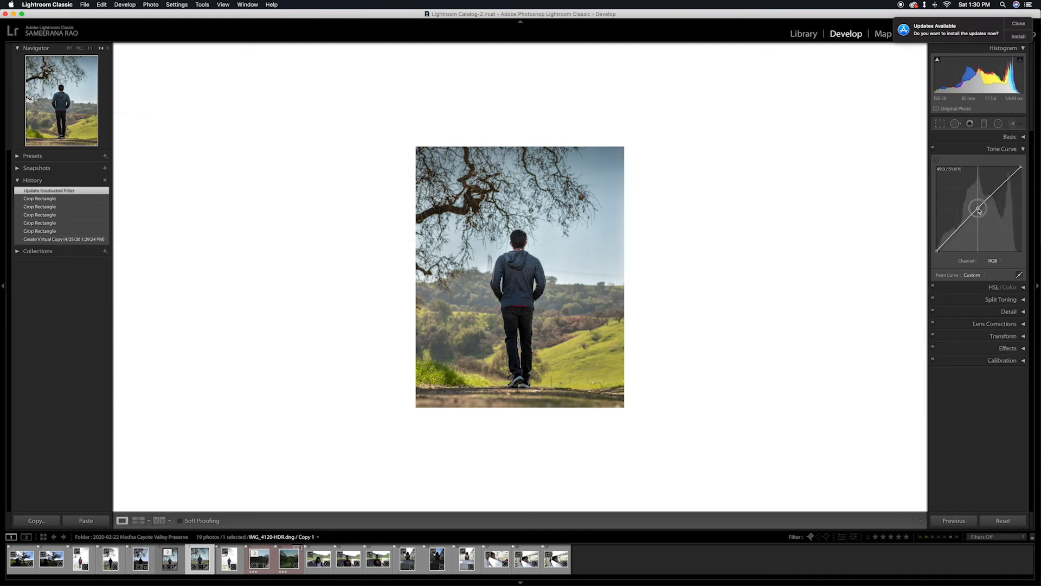
drag(995, 193, 997, 189)
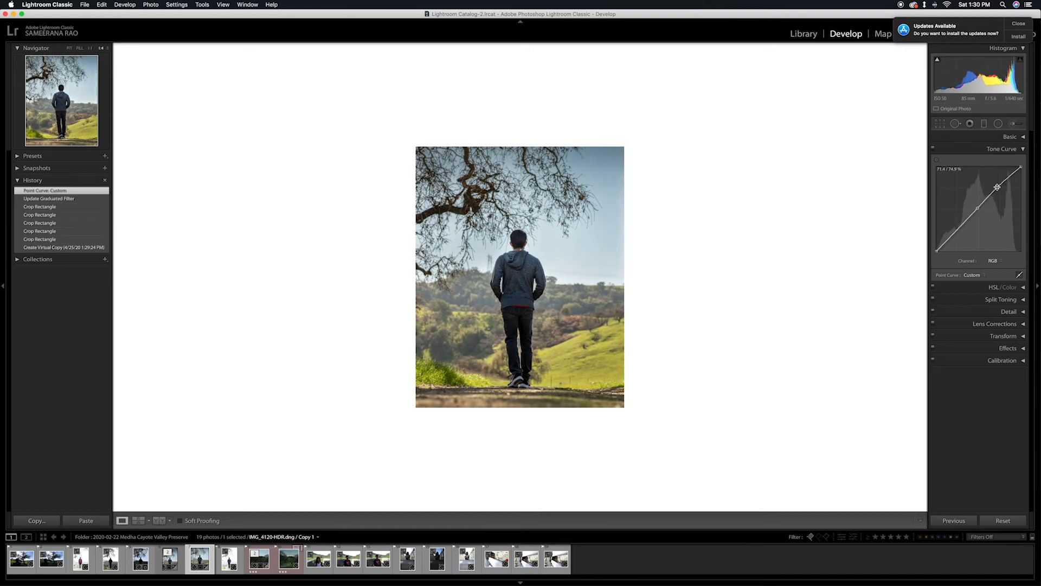
drag(952, 235, 955, 235)
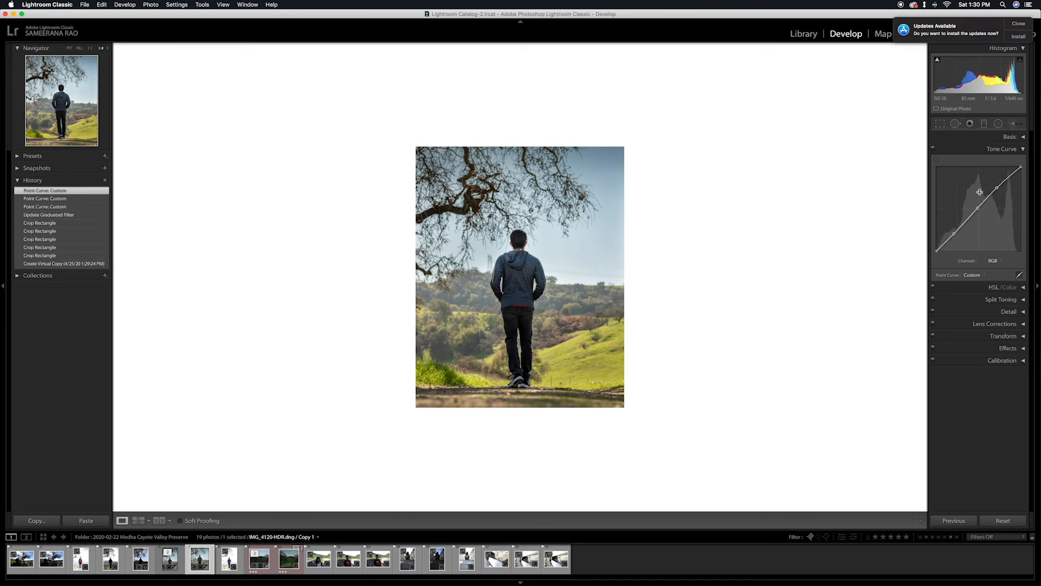
Toggle the tone curve off and on several times to compare its effect, leaving it enabled.
click(934, 150)
click(933, 151)
click(933, 150)
click(934, 150)
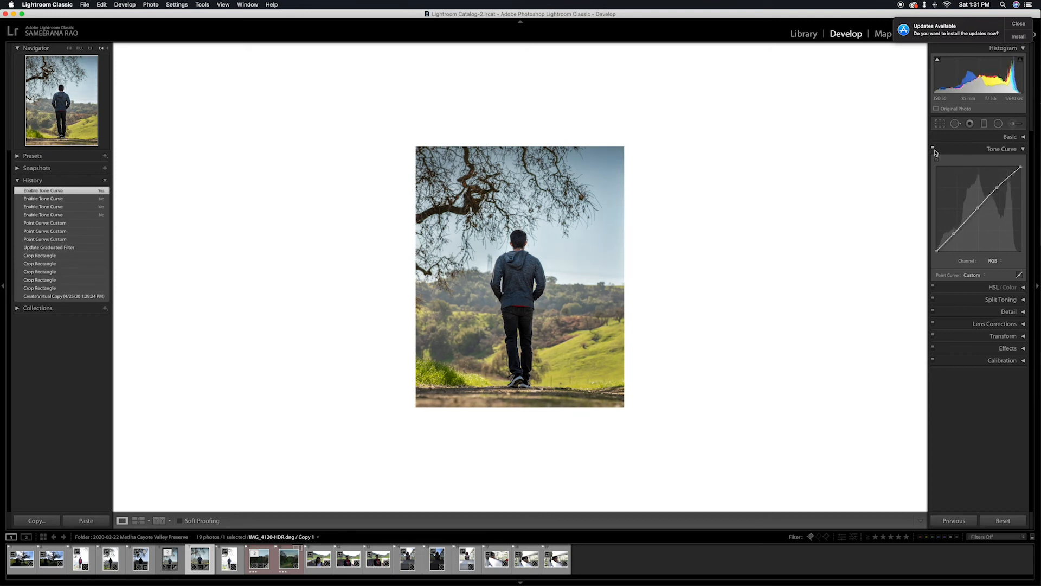
click(935, 151)
click(934, 151)
click(934, 150)
click(934, 150)
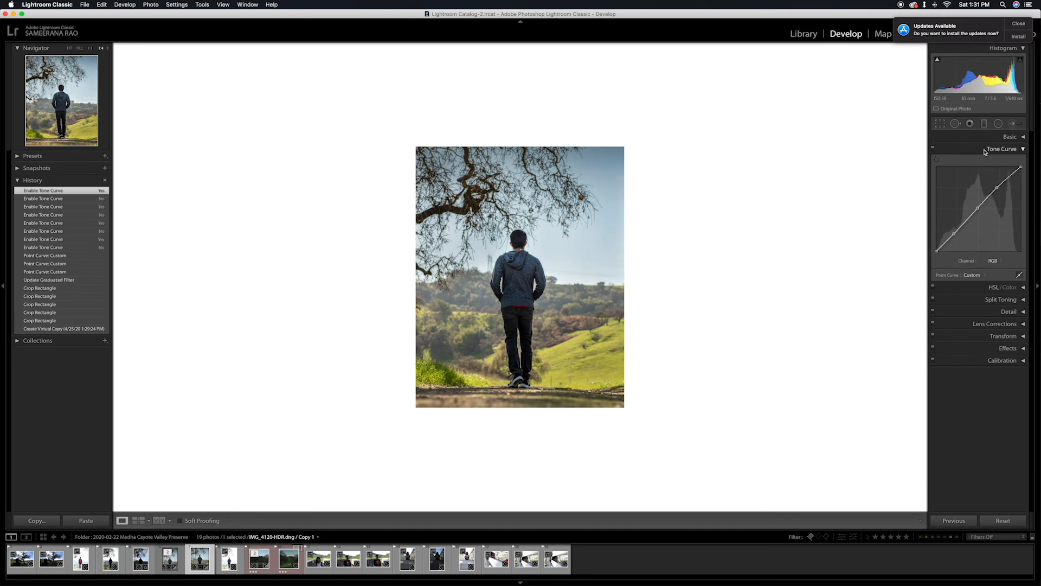
Add a Highlight Priority post-crop vignette with an Amount of −10.
click(1004, 348)
click(982, 252)
drag(983, 252, 982, 253)
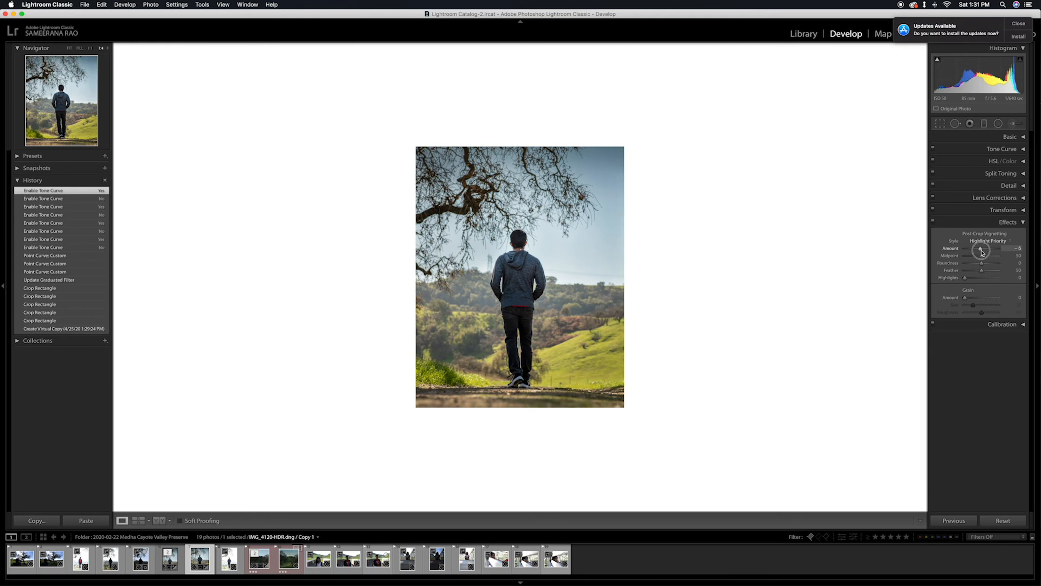
drag(982, 253, 981, 253)
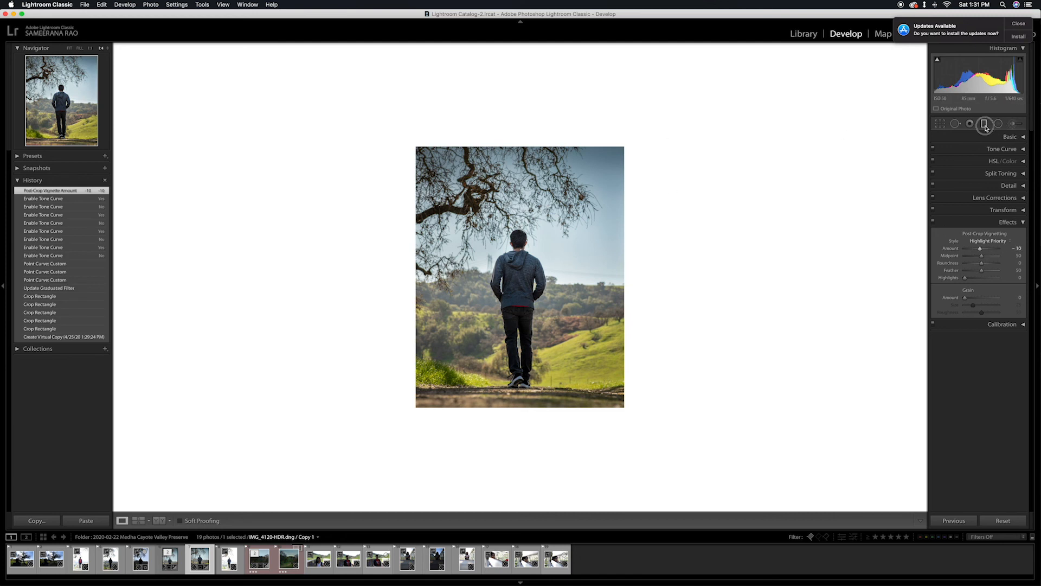
Move the existing graduated filter higher, toward the photo's upper edge.
click(985, 124)
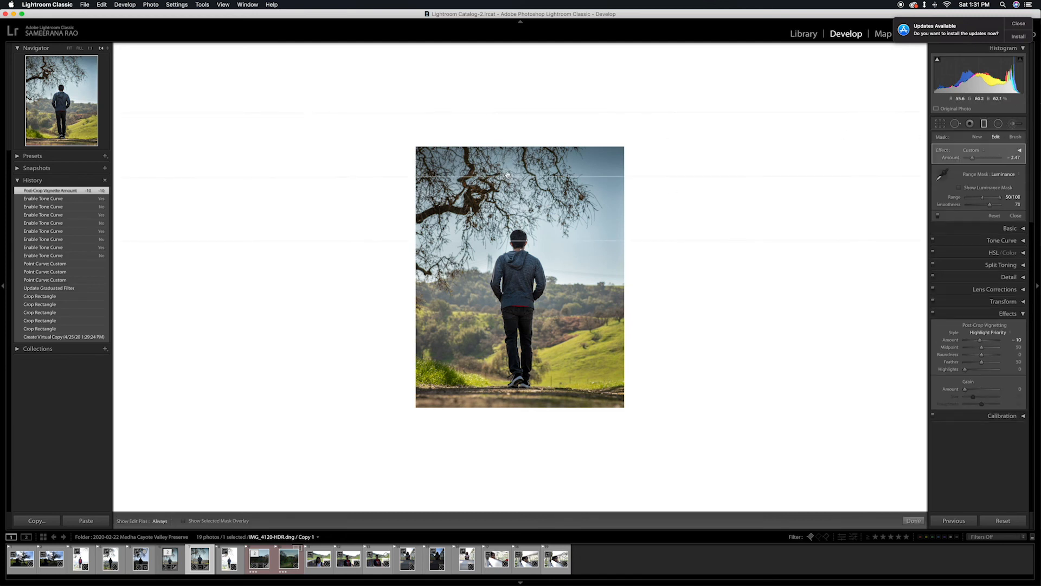
drag(509, 176, 508, 158)
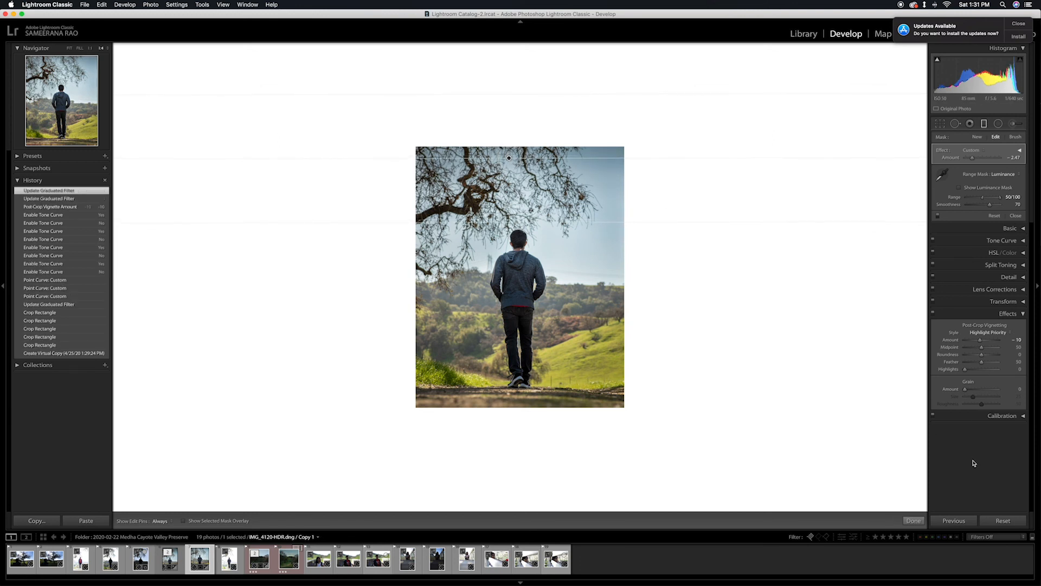